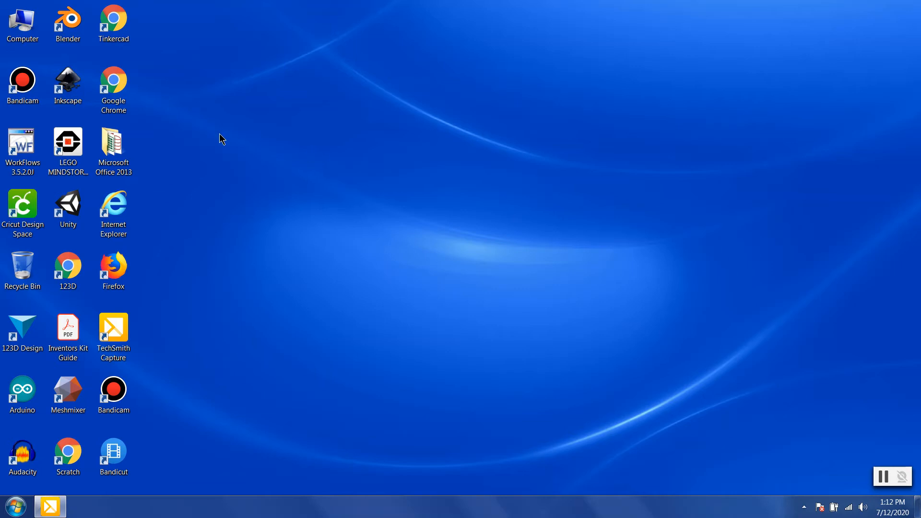
Step: Launch Chrome in a maximized window and go to tinkercad.com
double_click(119, 105)
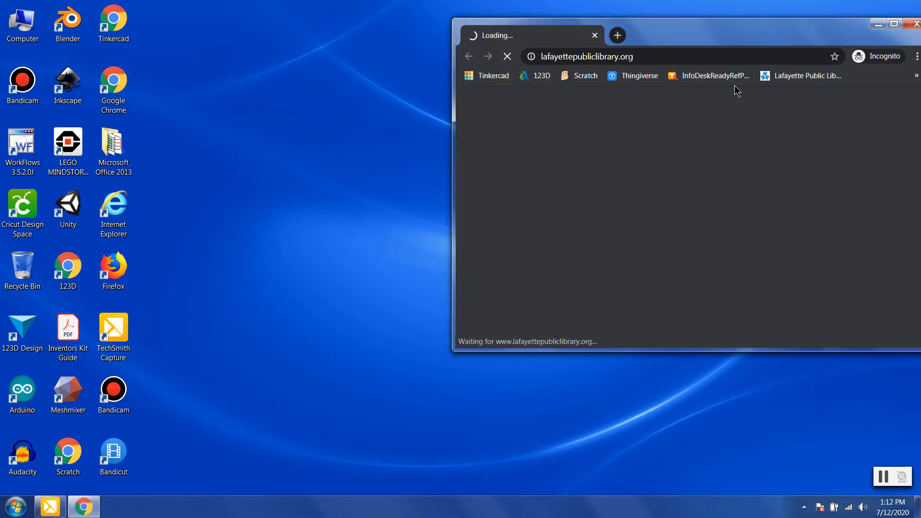
left_click(900, 23)
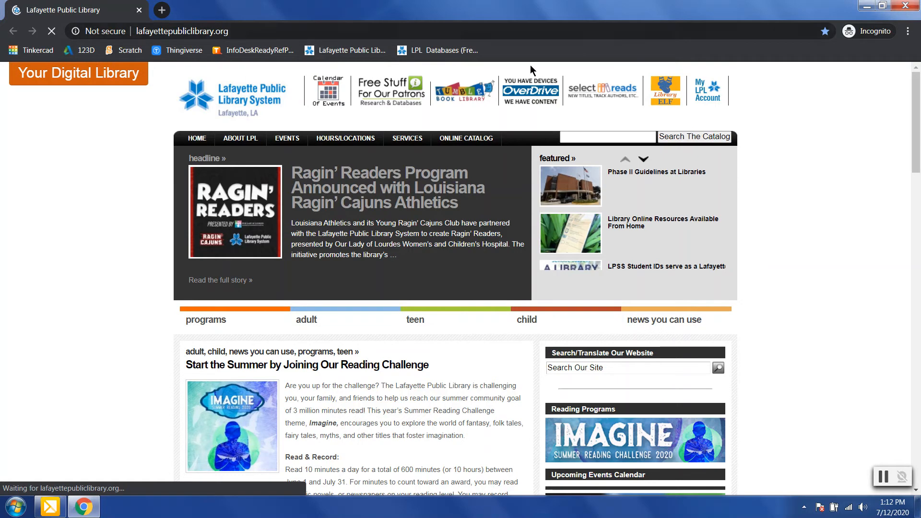
left_click(279, 30)
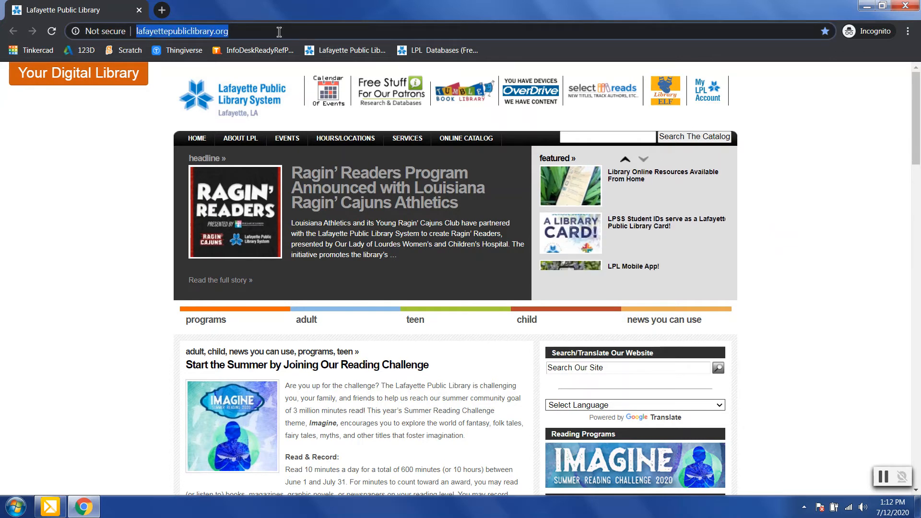
key("BackSpace")
type("tinkerca")
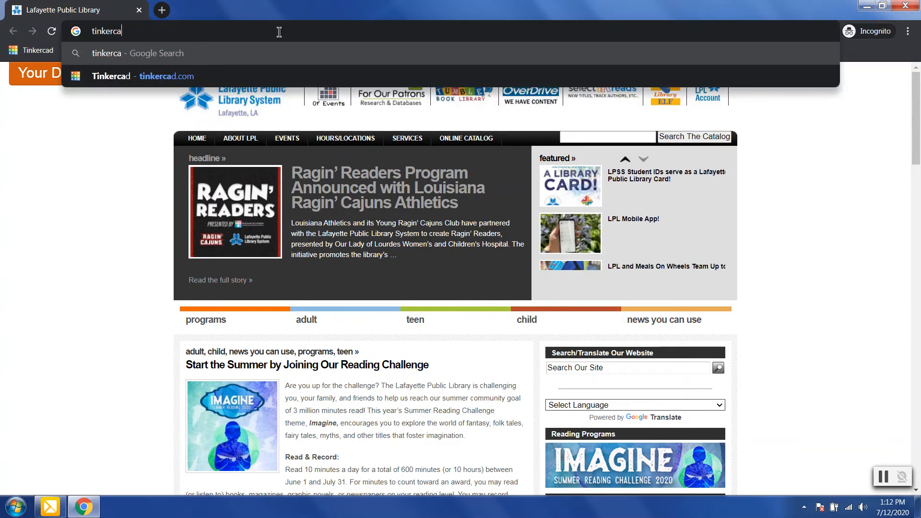
type("d.com")
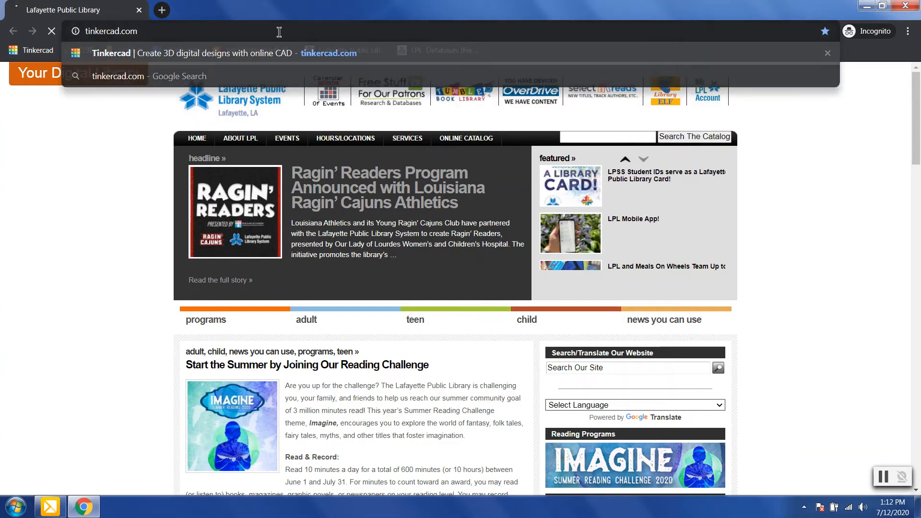
key("Return")
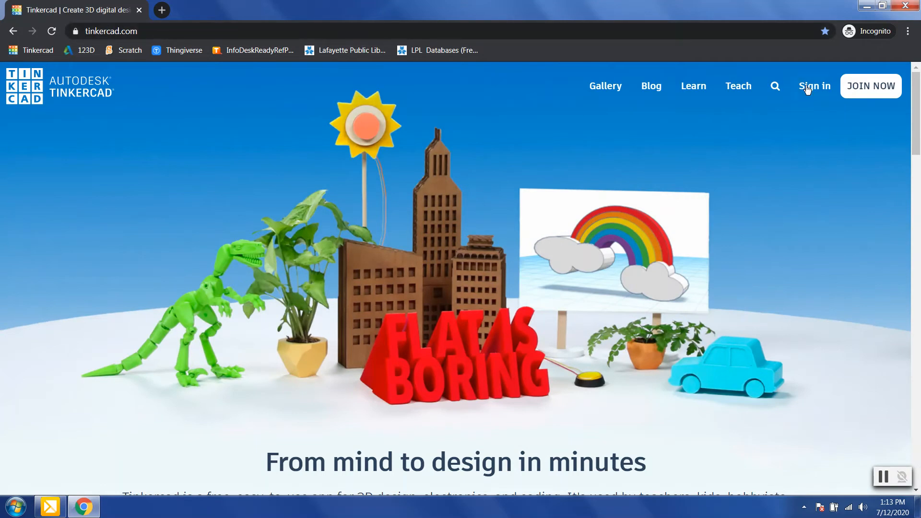
Step: Open the Tinkercad sign-in page, briefly viewing the join options before returning
left_click(809, 90)
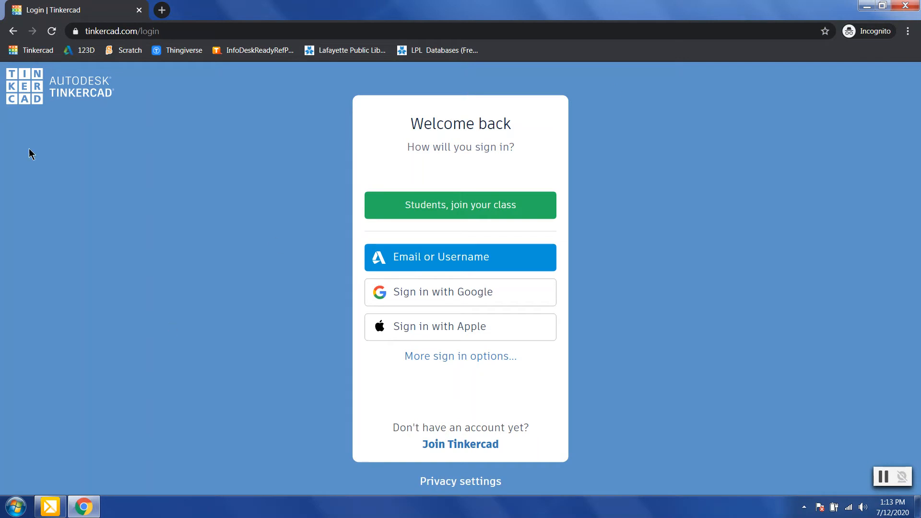
left_click(456, 445)
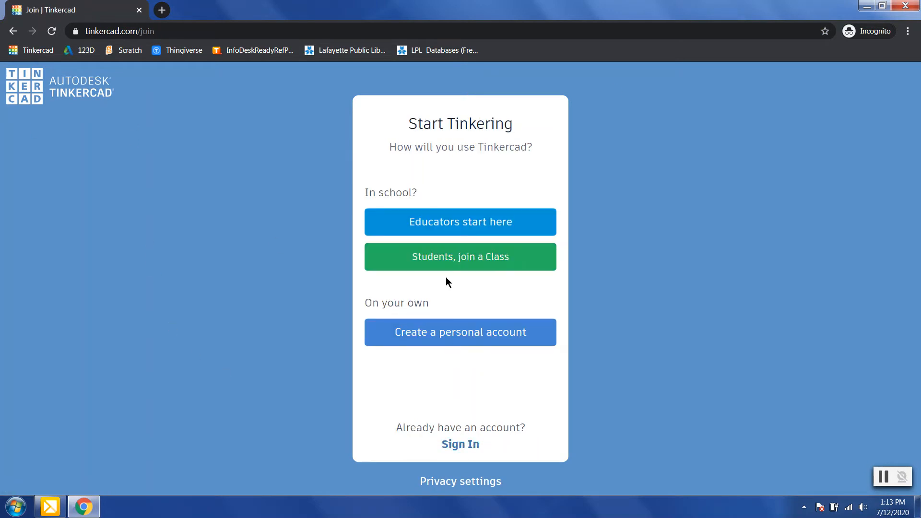
left_click(454, 336)
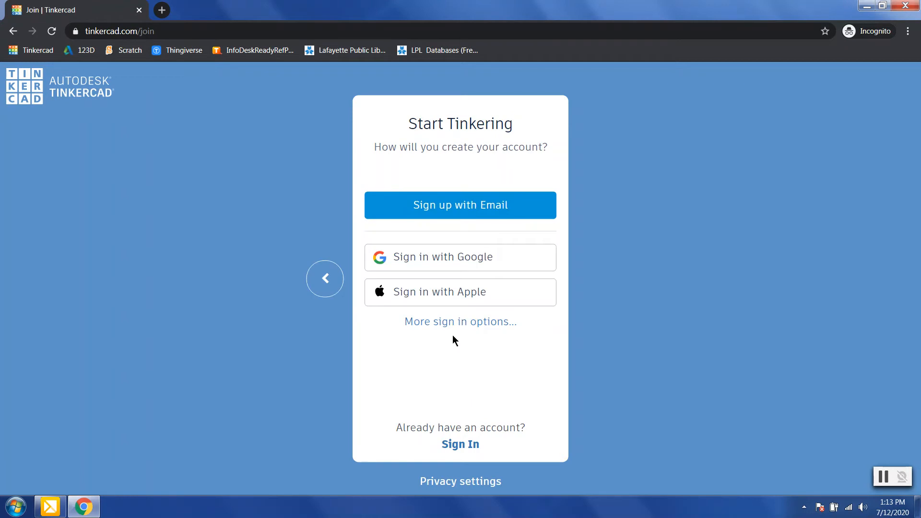
left_click(494, 209)
left_click(528, 304)
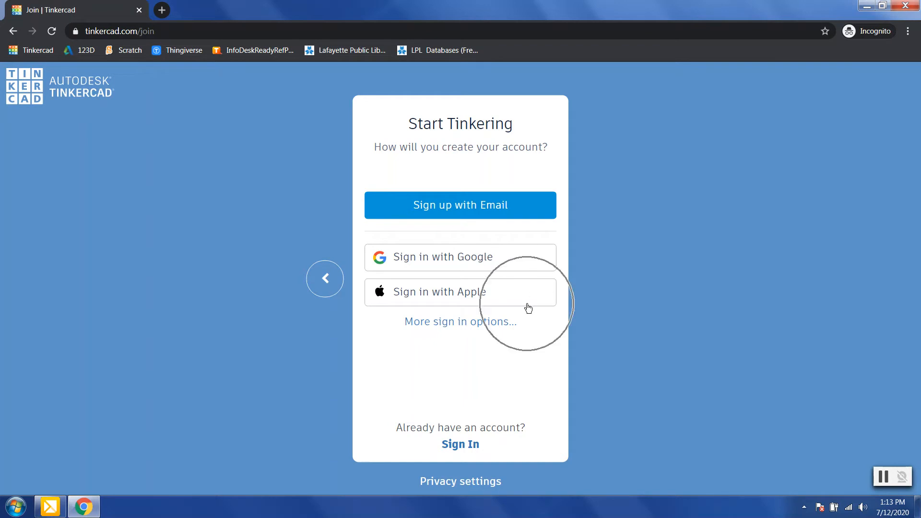
left_click(457, 447)
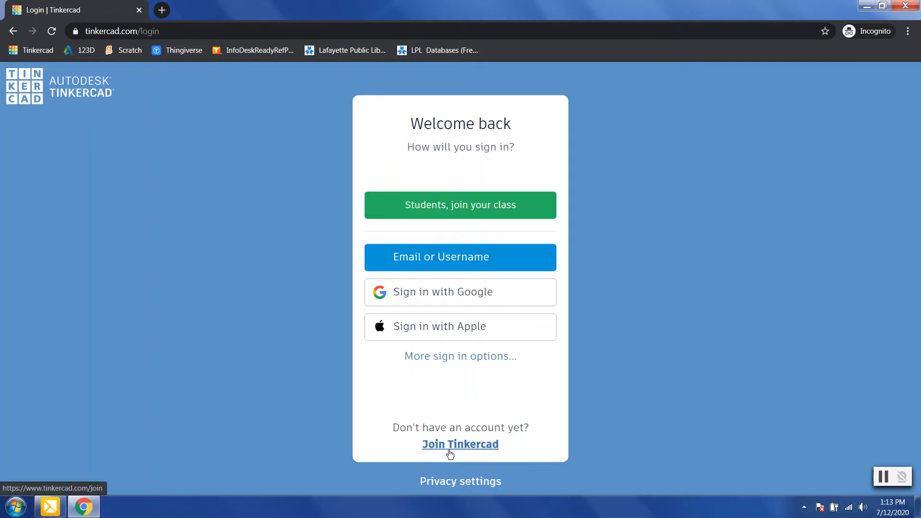
Step: Sign in with the account e-mail and password
left_click(465, 257)
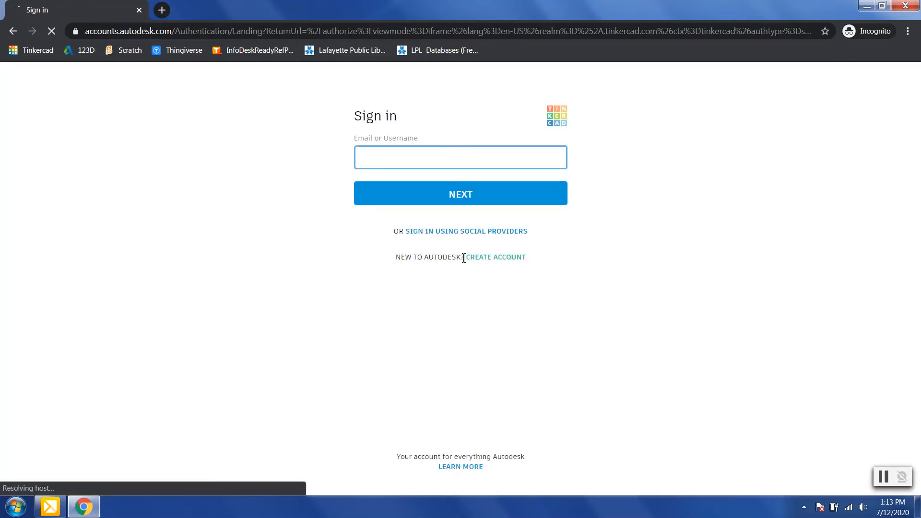
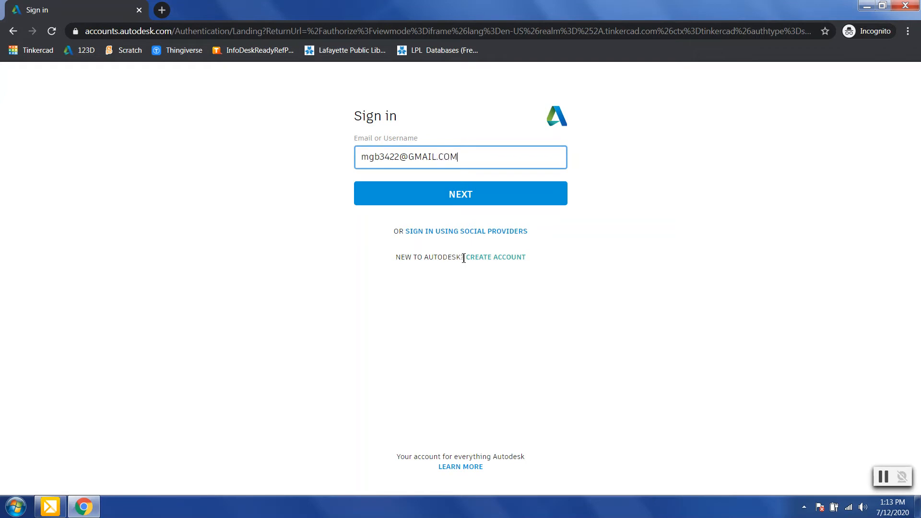
key("Return")
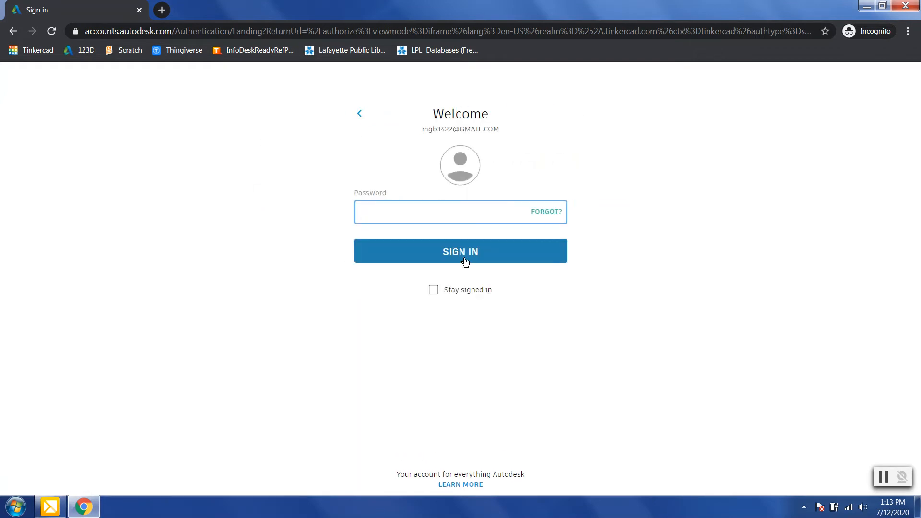
type("********")
key("Return")
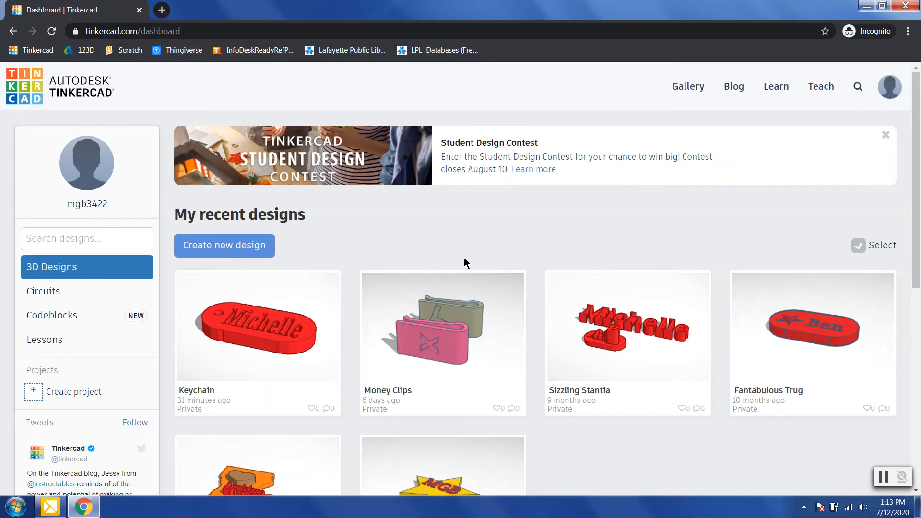
Step: Browse the recent designs on the dashboard, then start a new blank 3D design
scroll(465, 263, "down", 3)
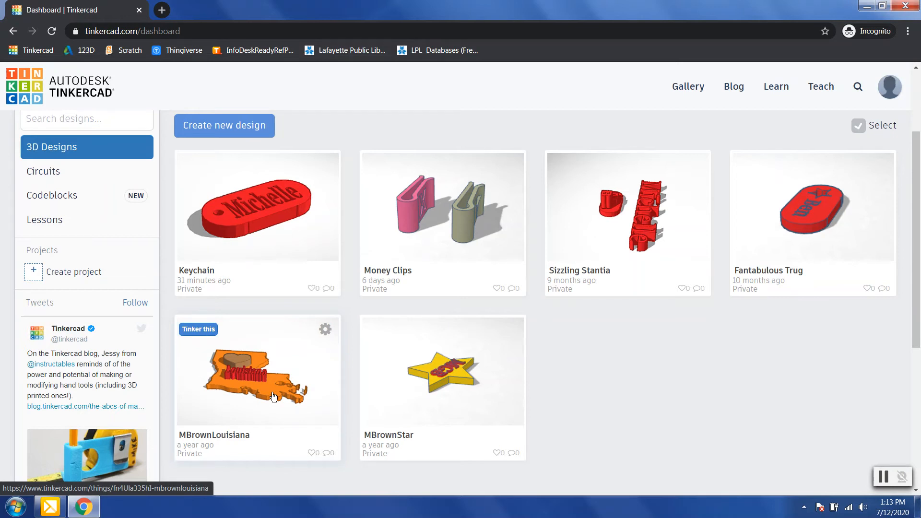
scroll(251, 272, "up", 3)
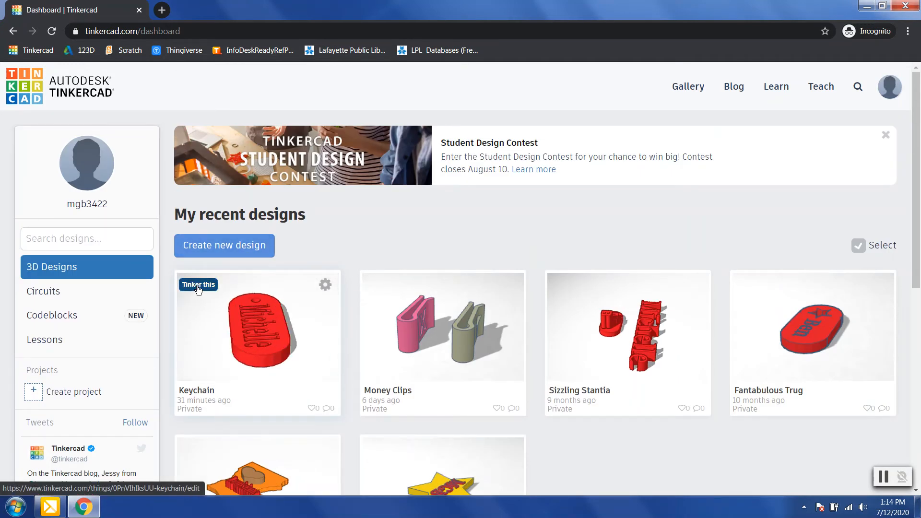
left_click(246, 253)
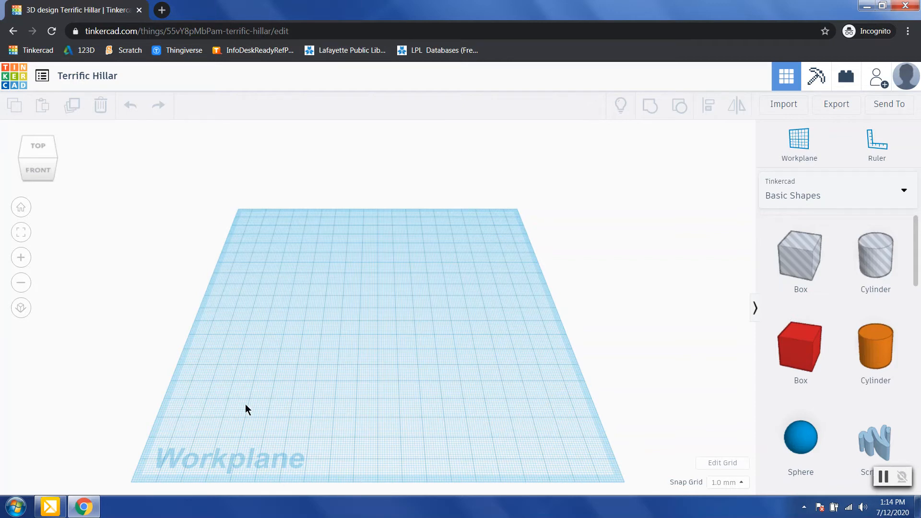
mouse_move(514, 373)
right_mouse_down()
mouse_move(417, 378)
mouse_move(333, 267)
mouse_move(350, 310)
mouse_move(475, 363)
mouse_move(549, 355)
mouse_move(545, 399)
mouse_move(509, 367)
right_mouse_up()
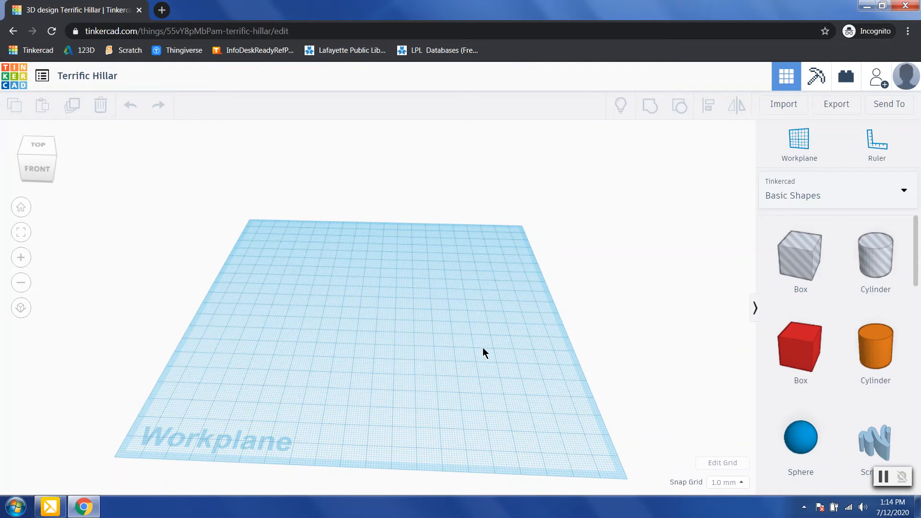
right_click_drag(389, 350, 392, 377)
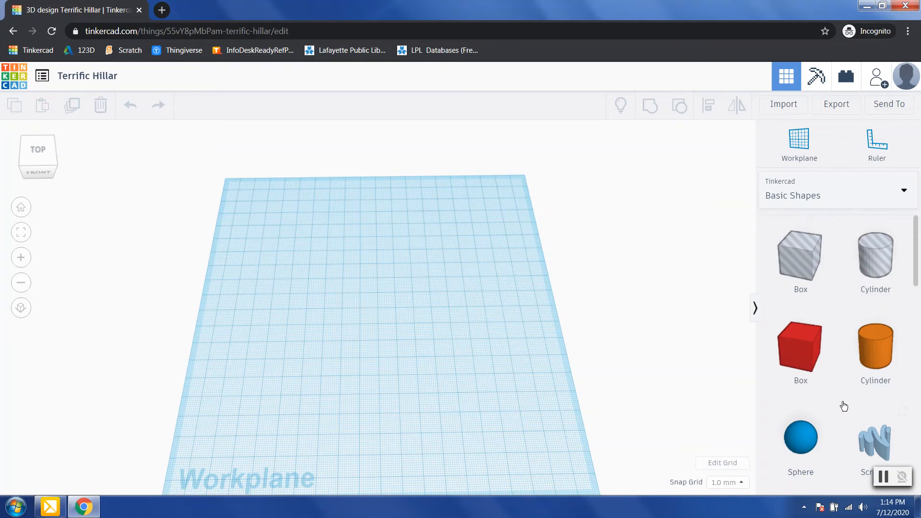
scroll(843, 405, "down", 5)
scroll(842, 404, "down", 2)
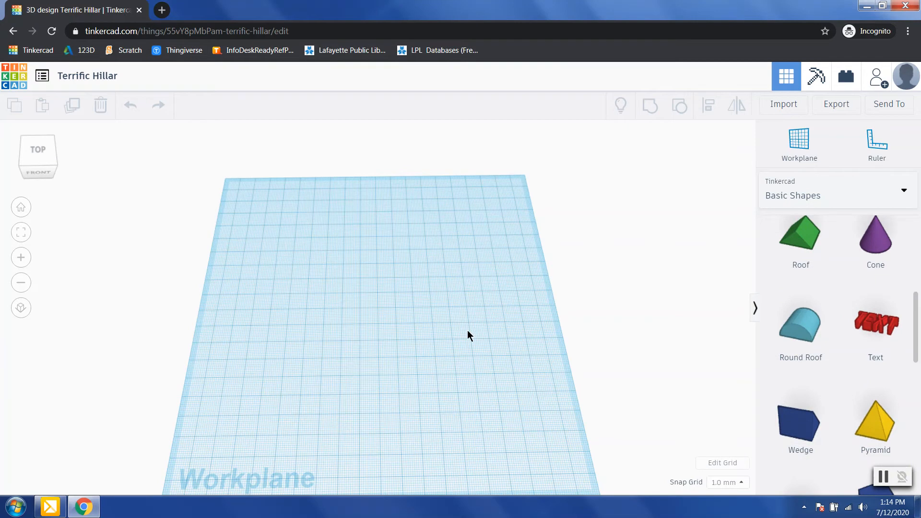
scroll(843, 355, "down", 5)
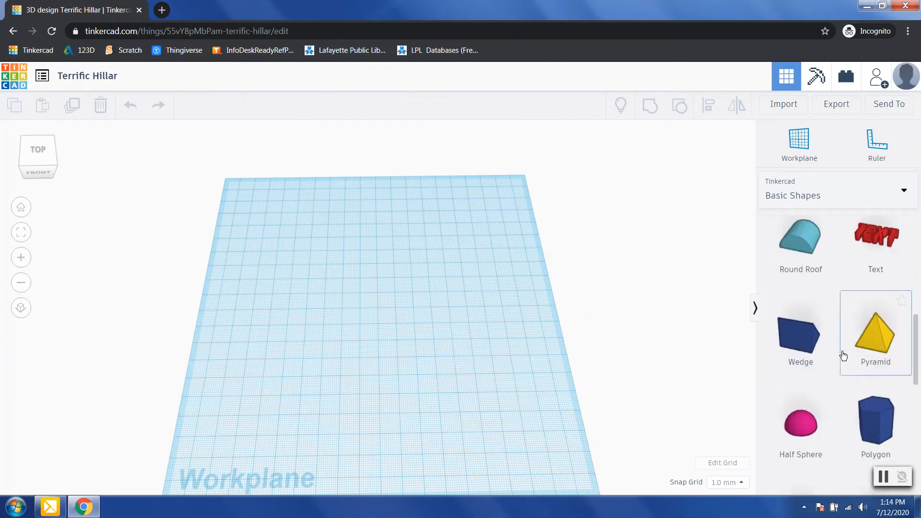
scroll(843, 355, "down", 4)
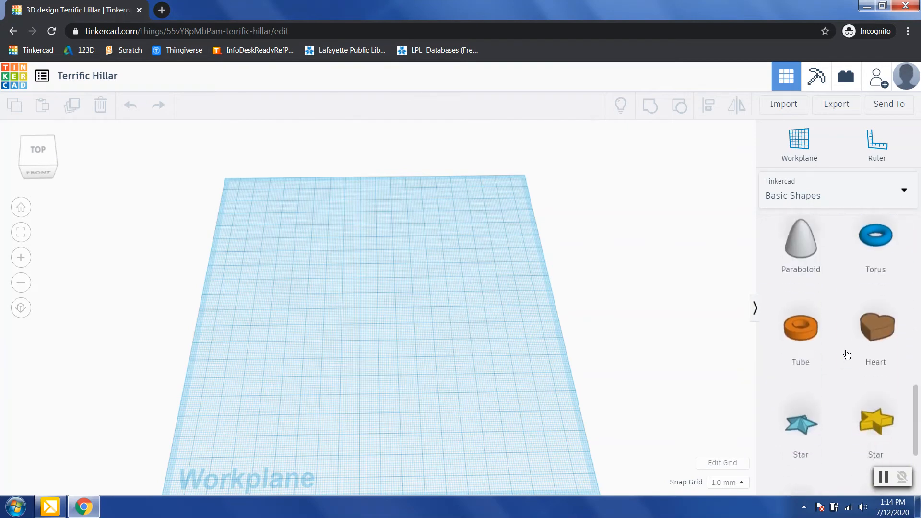
scroll(870, 331, "down", 4)
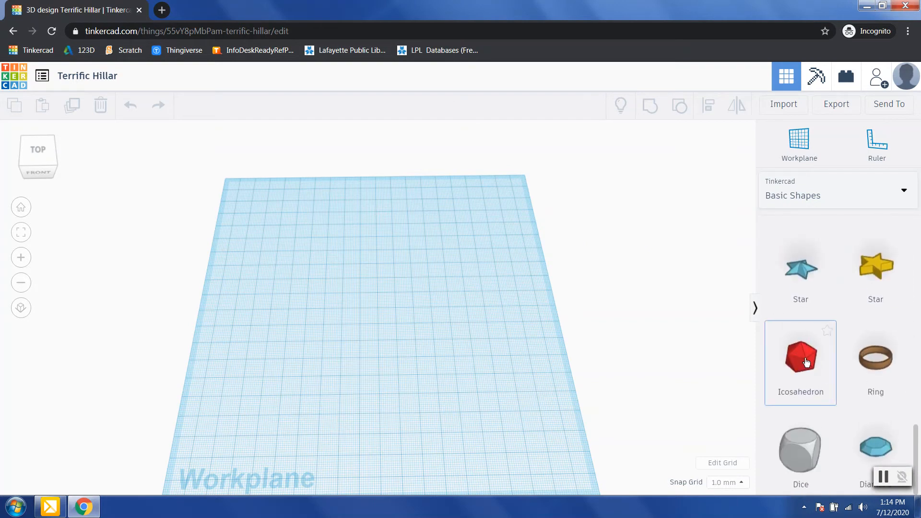
scroll(835, 396, "up", 15)
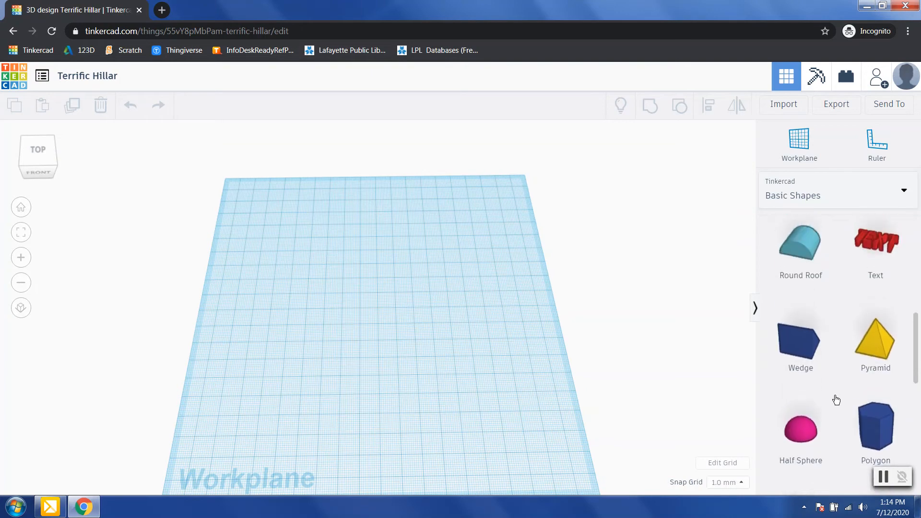
scroll(837, 400, "up", 1)
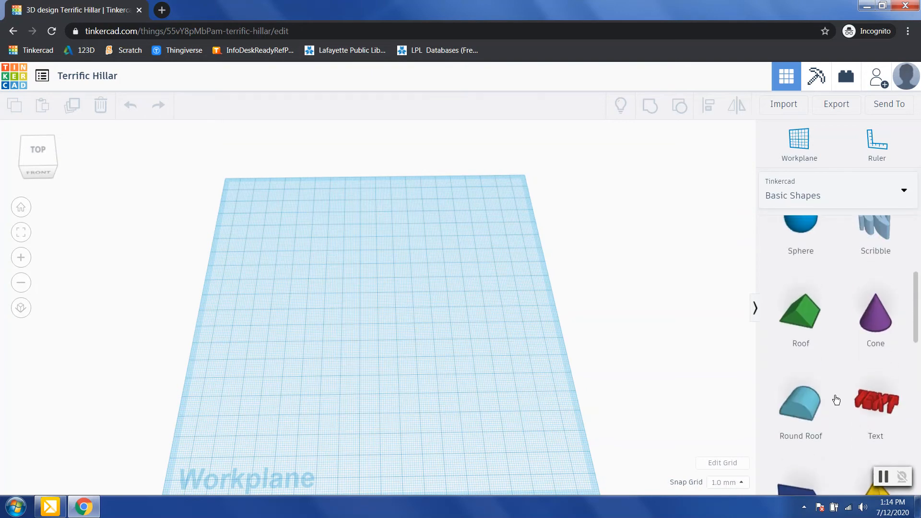
scroll(836, 400, "up", 6)
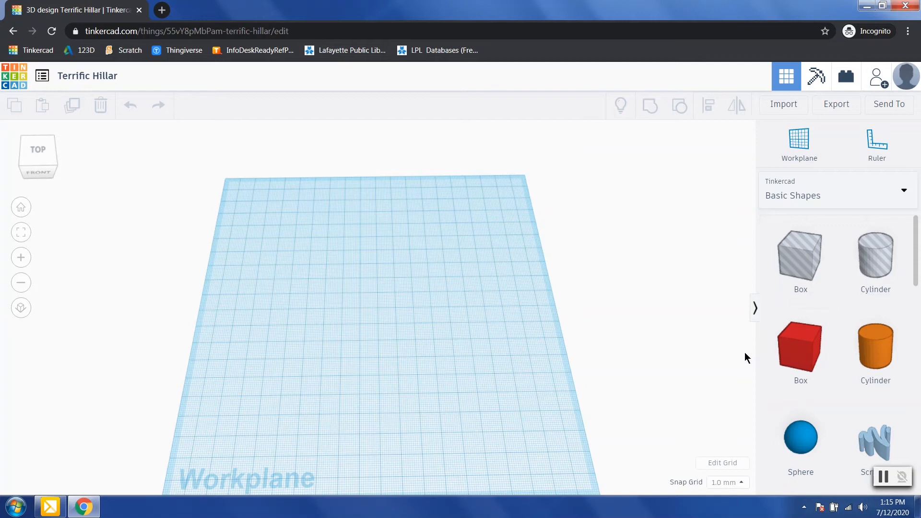
Step: Place a red Box shape on the workplane and select it
left_click_drag(634, 352, 388, 327)
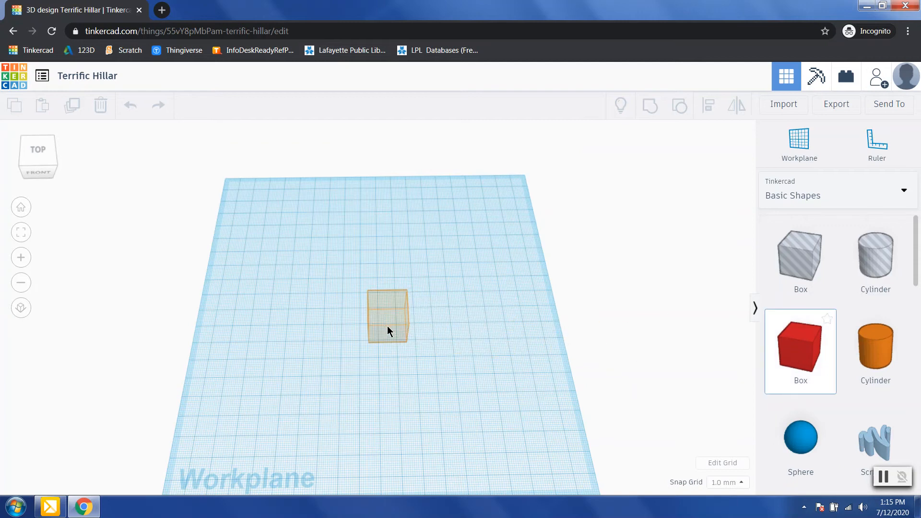
left_click(387, 331)
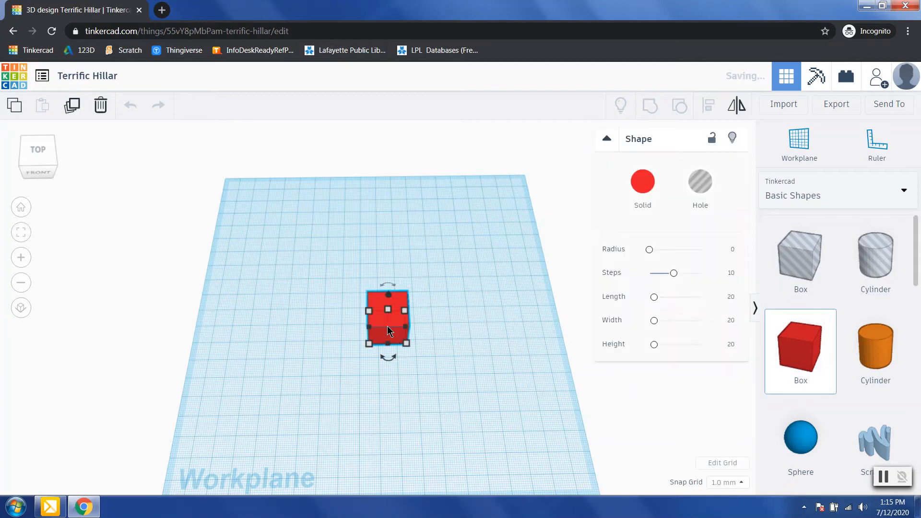
left_click(471, 329)
right_click_drag(471, 329, 384, 311)
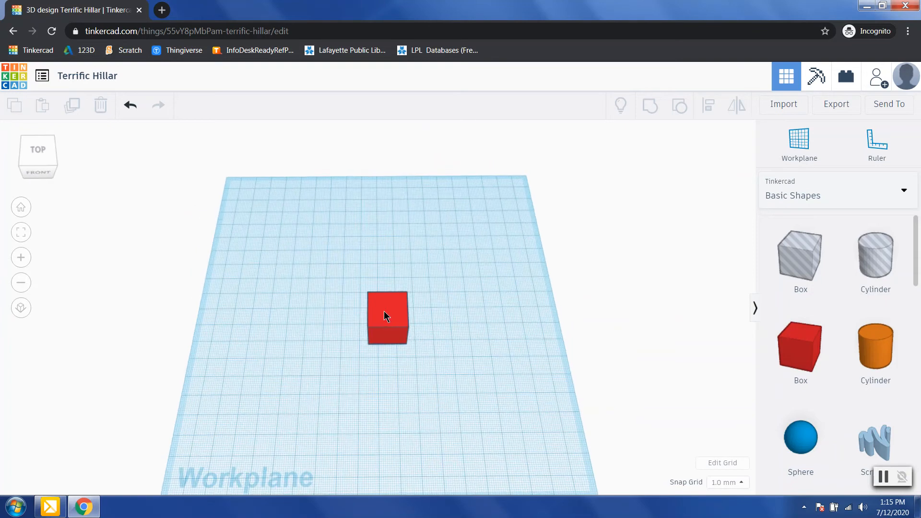
left_click(384, 311)
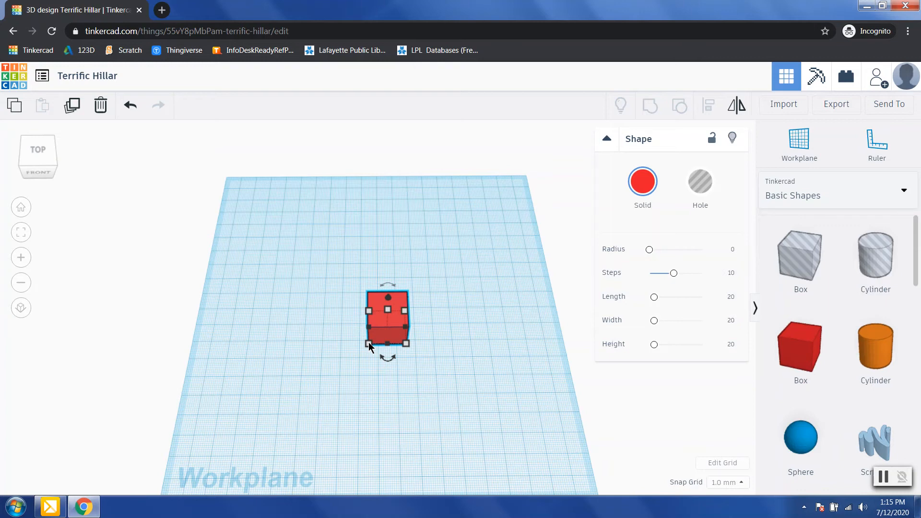
Step: Resize the box's length and width from 20.00 to 15.00 each
left_click(369, 343)
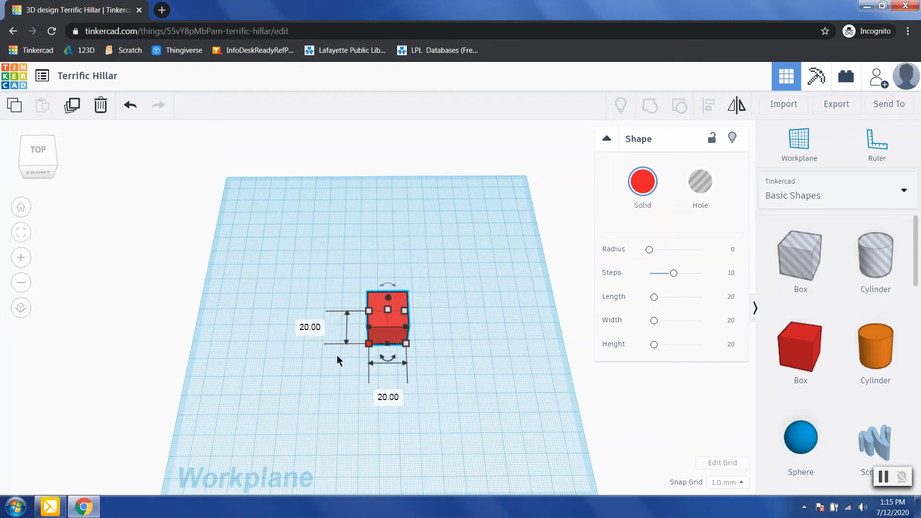
left_click(393, 399)
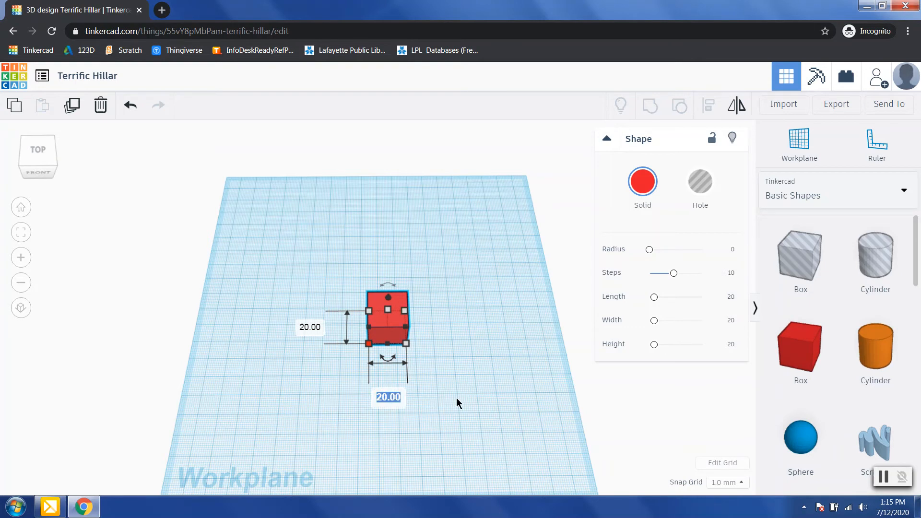
type("15.00")
key("Return")
left_click(317, 326)
type("15.00")
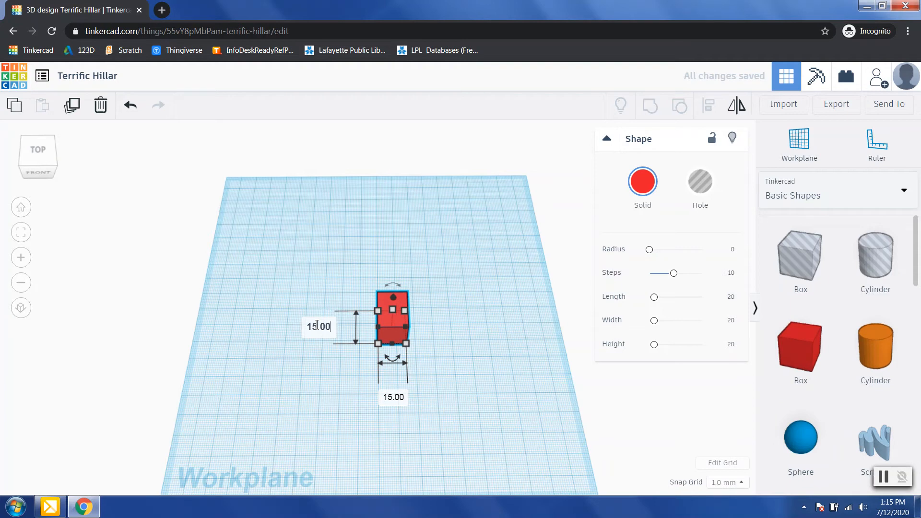
key("Return")
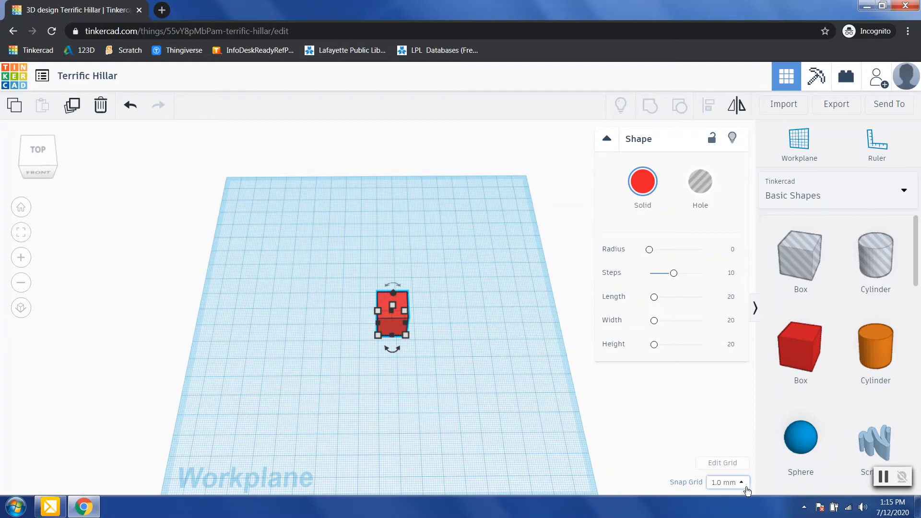
left_click(473, 360)
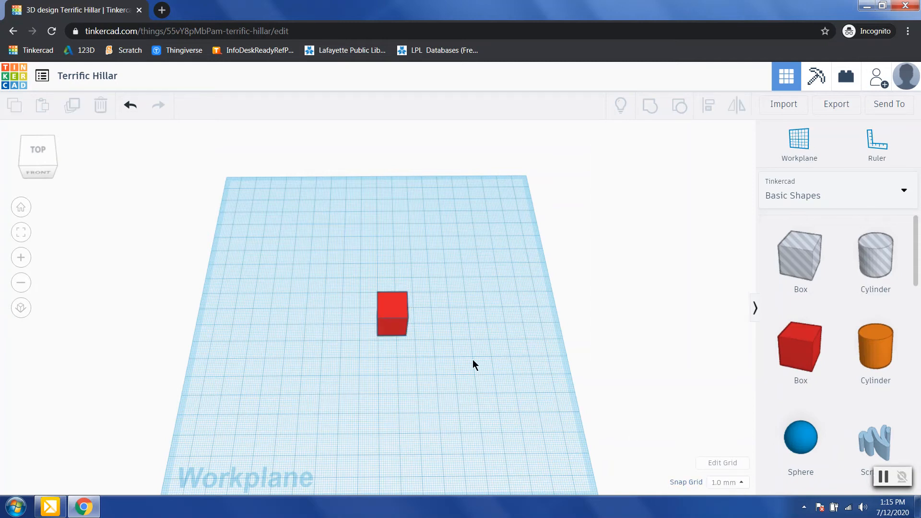
Step: Set the red box's height to 5.00 mm, viewing it from the side
left_click(397, 327)
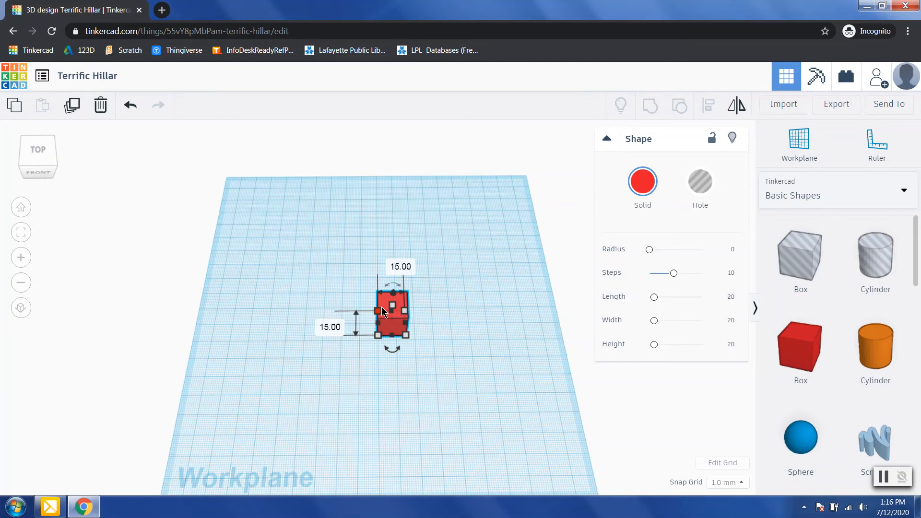
right_click_drag(477, 334, 451, 292)
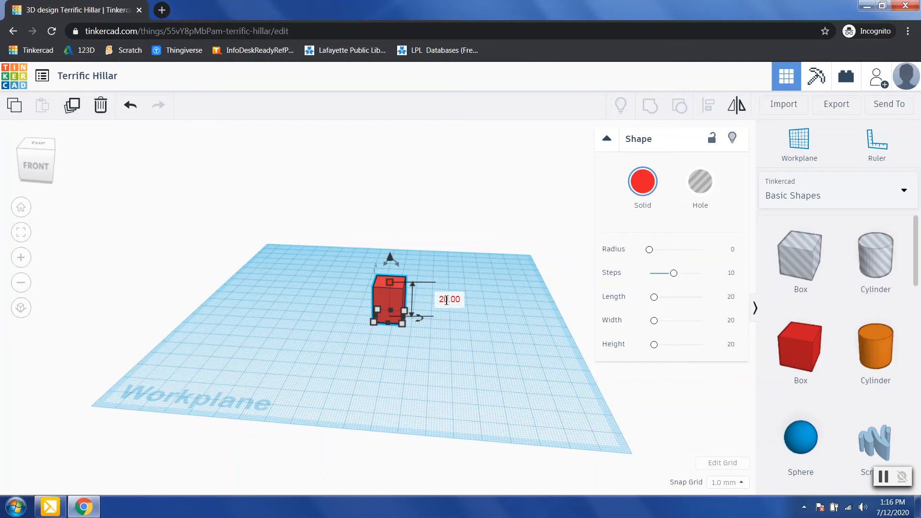
type("5.00")
key("Return")
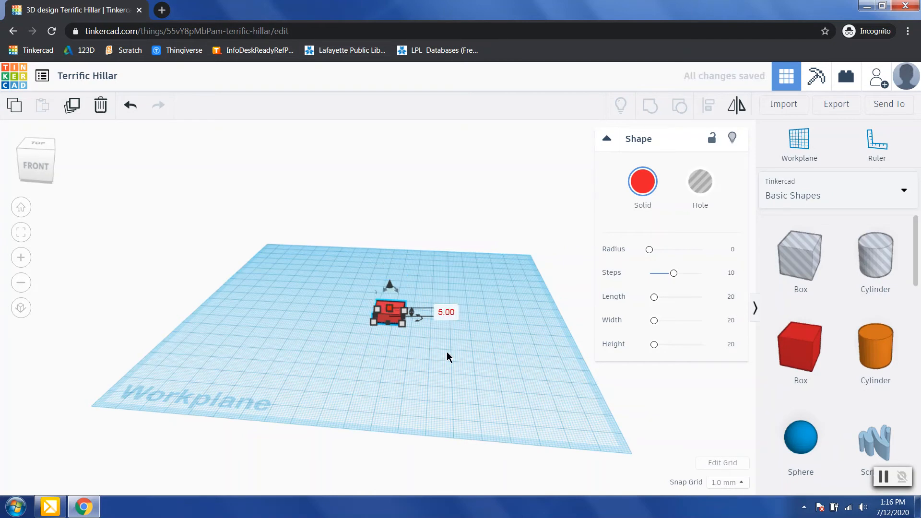
left_click(448, 352)
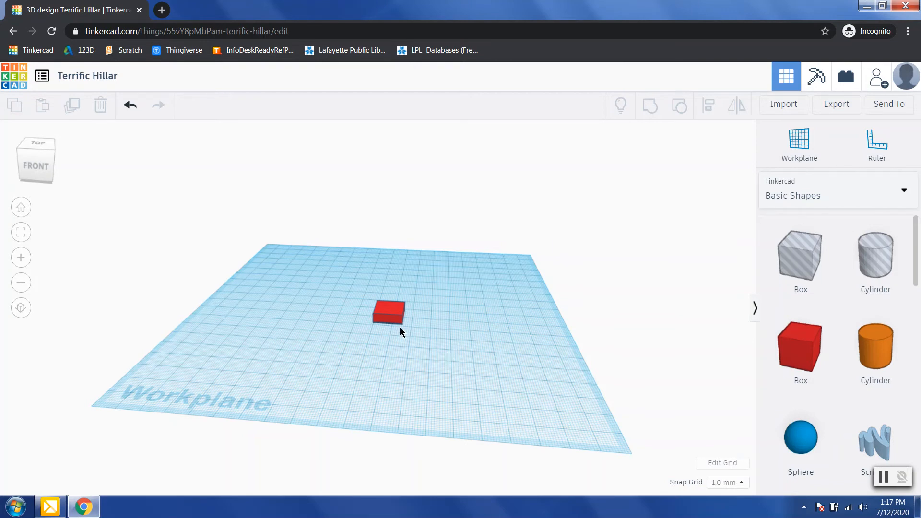
left_click(387, 307)
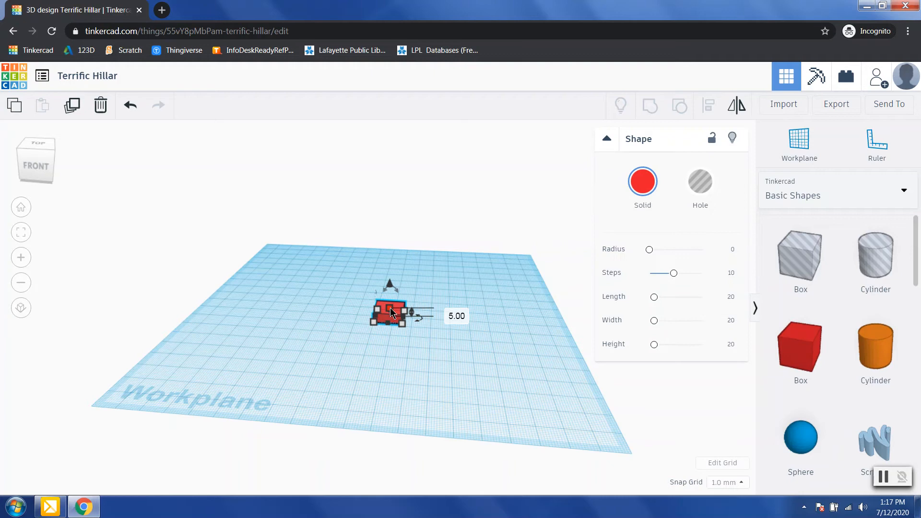
left_click_drag(390, 308, 378, 308)
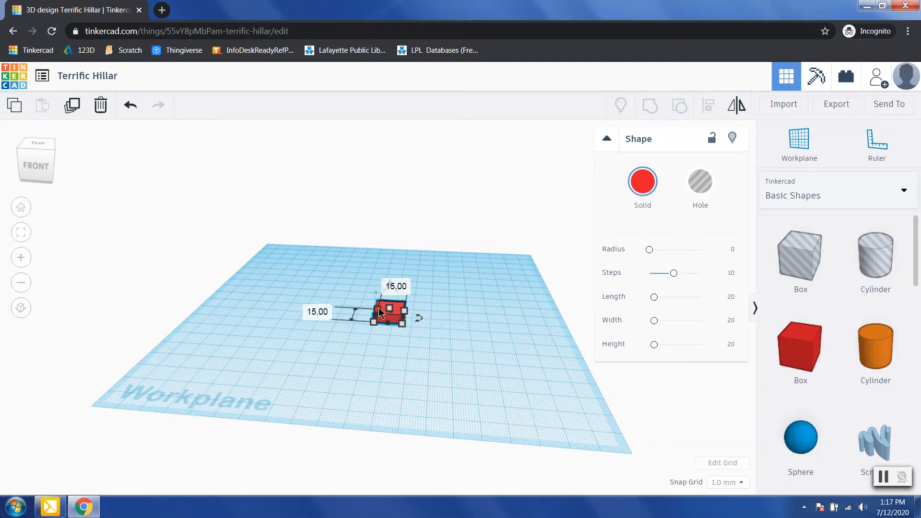
left_click(446, 351)
right_click_drag(461, 325, 450, 398)
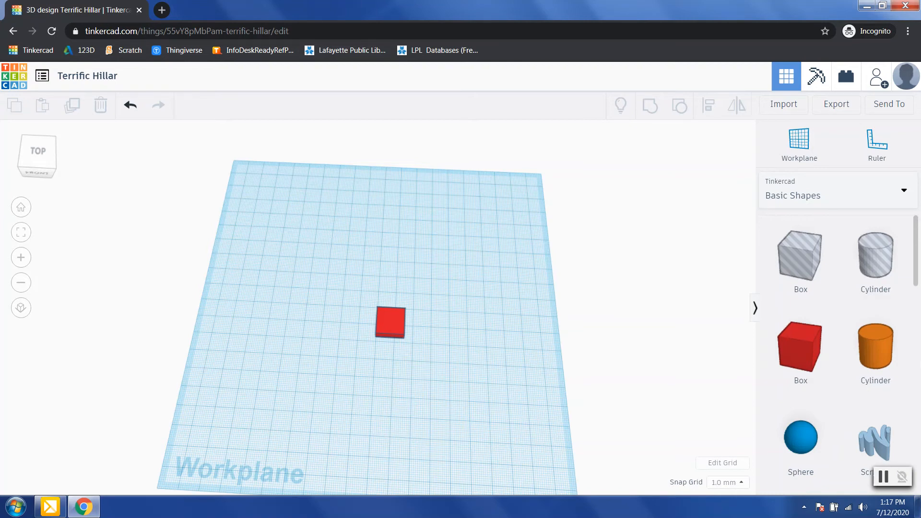
left_click_drag(876, 360, 422, 325)
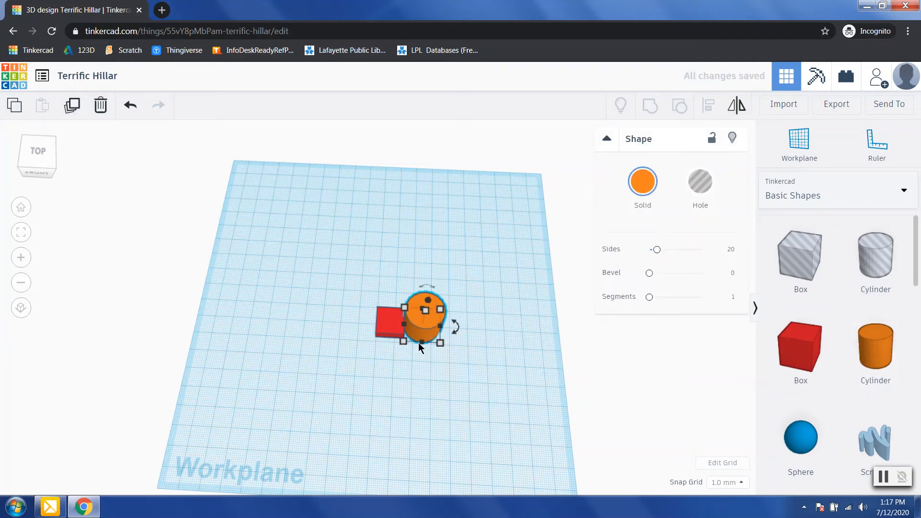
Step: Set the orange cylinder's length to 15.00, correcting an initial 26 entry
left_click(413, 389)
left_click(425, 318)
mouse_move(440, 343)
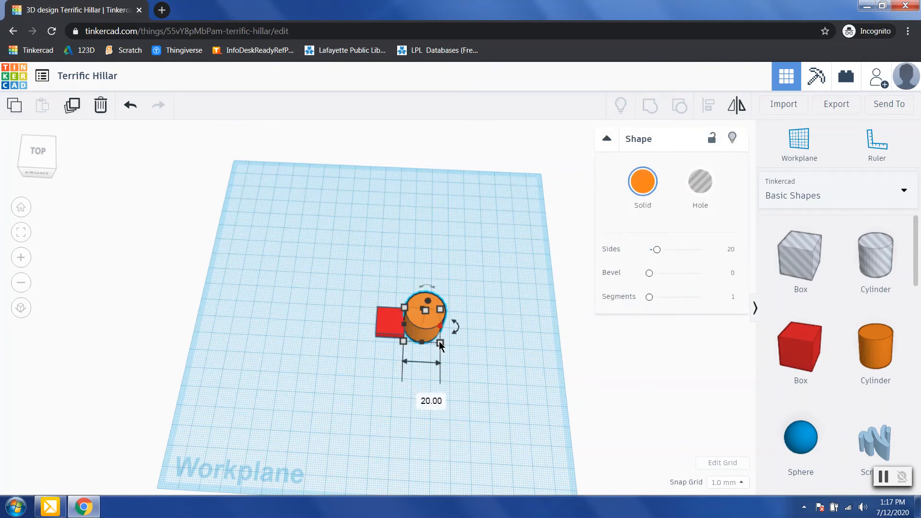
left_click(501, 328)
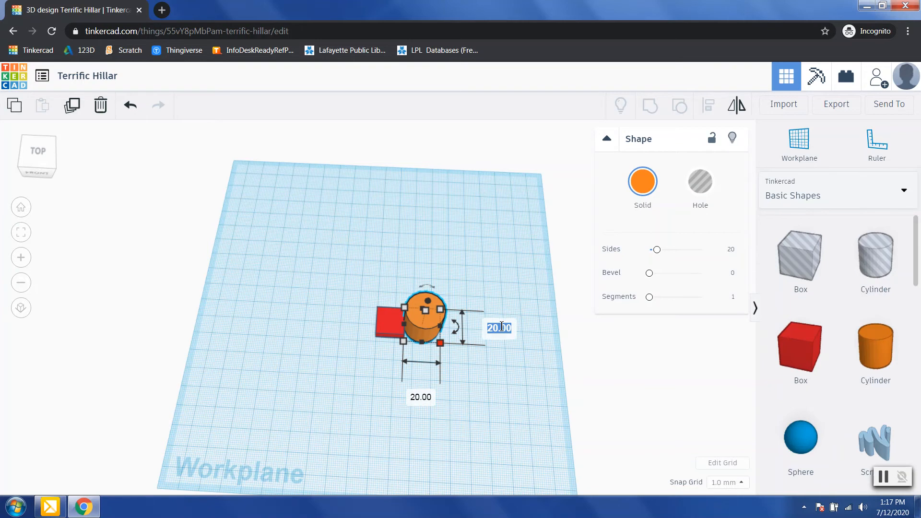
type("26")
key("Return")
left_click(497, 333)
type("15.00")
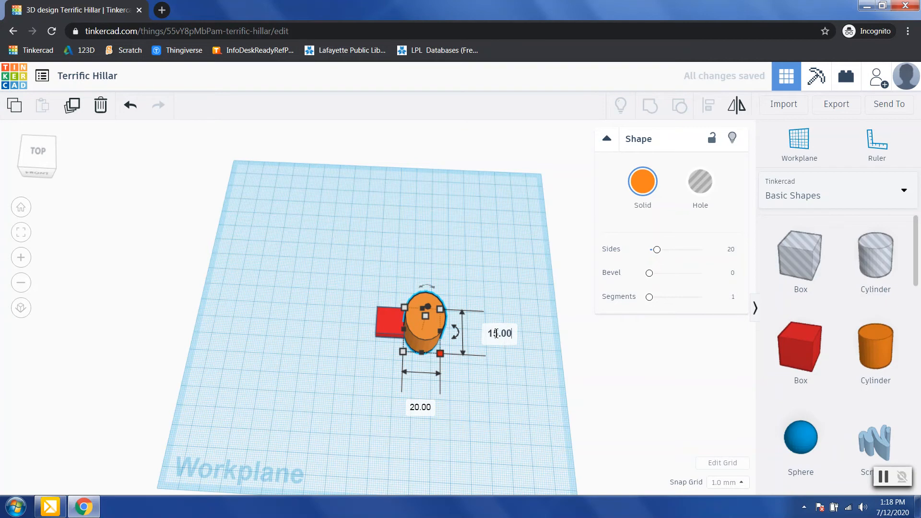
key("Return")
Step: Set the cylinder's width from 20.00 to 15.00
left_click(415, 390)
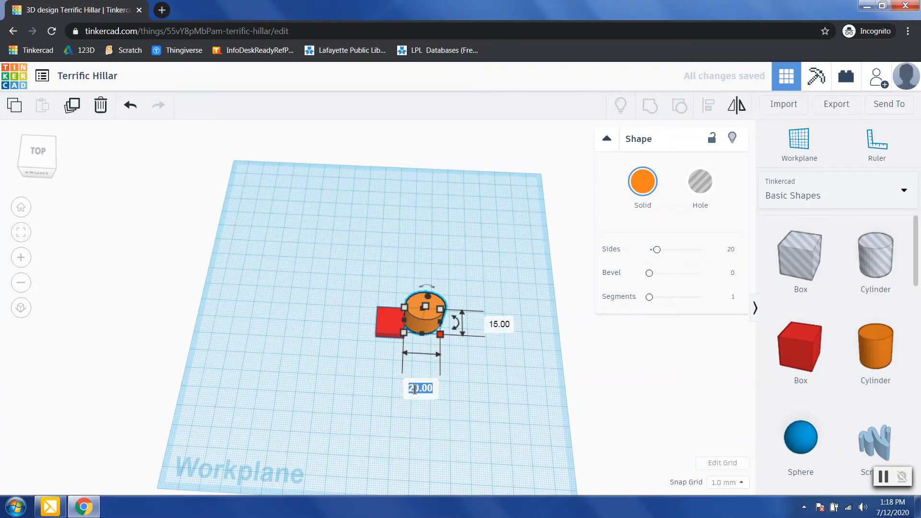
type("15.00")
key("Return")
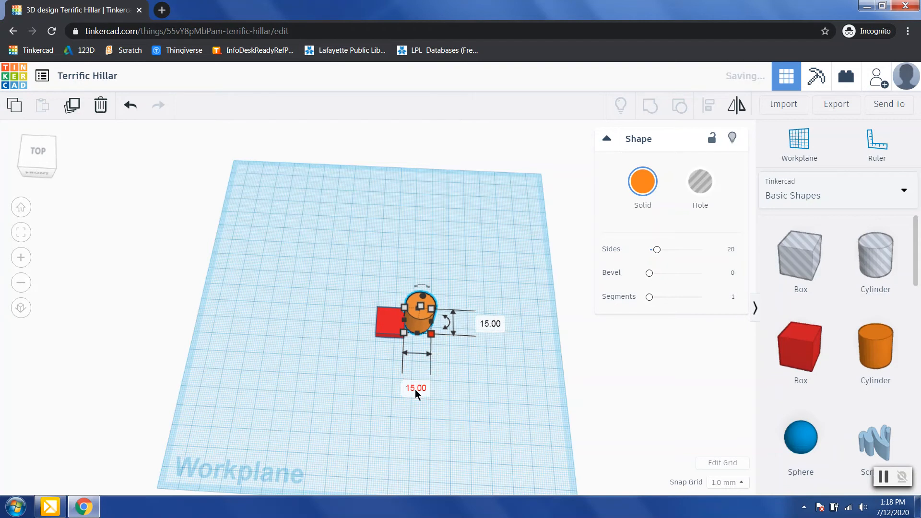
left_click(454, 391)
right_click_drag(454, 390, 451, 330)
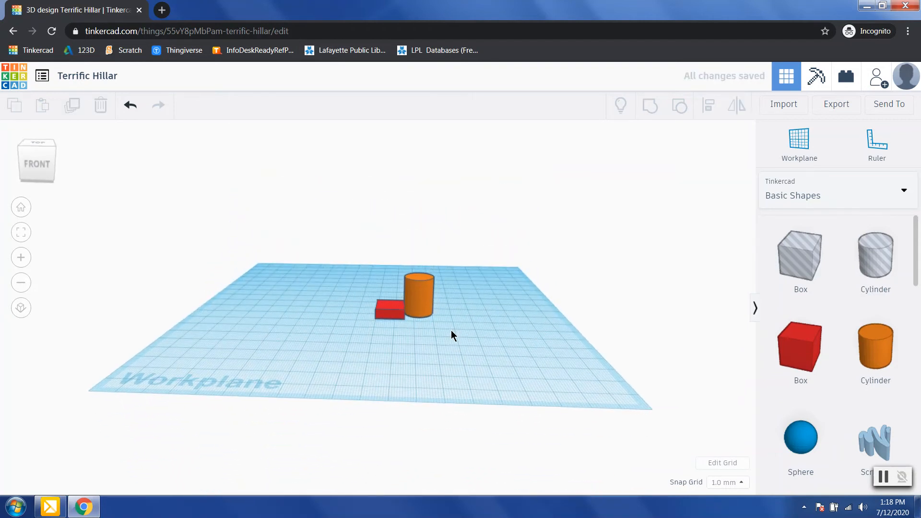
Step: Change the orange cylinder's height from 20.00 to 5.00 mm
left_click(422, 306)
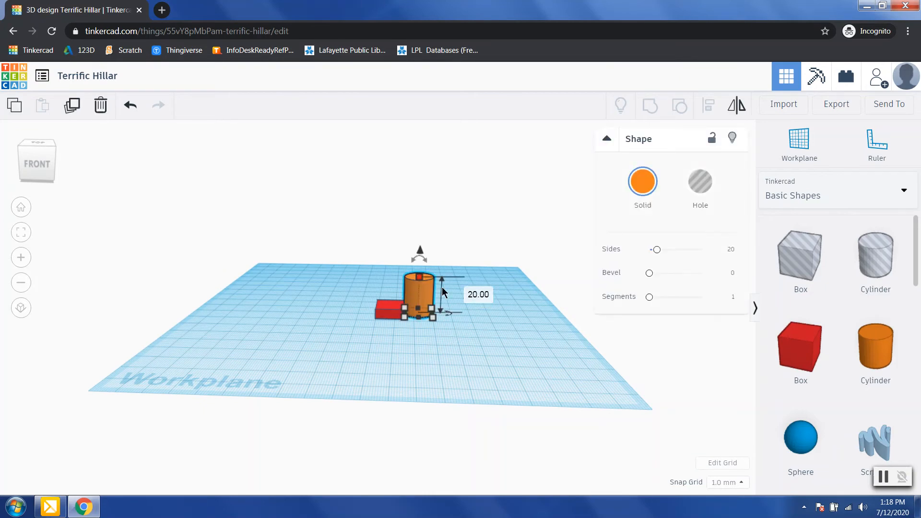
left_click(468, 294)
type("5.00")
key("Return")
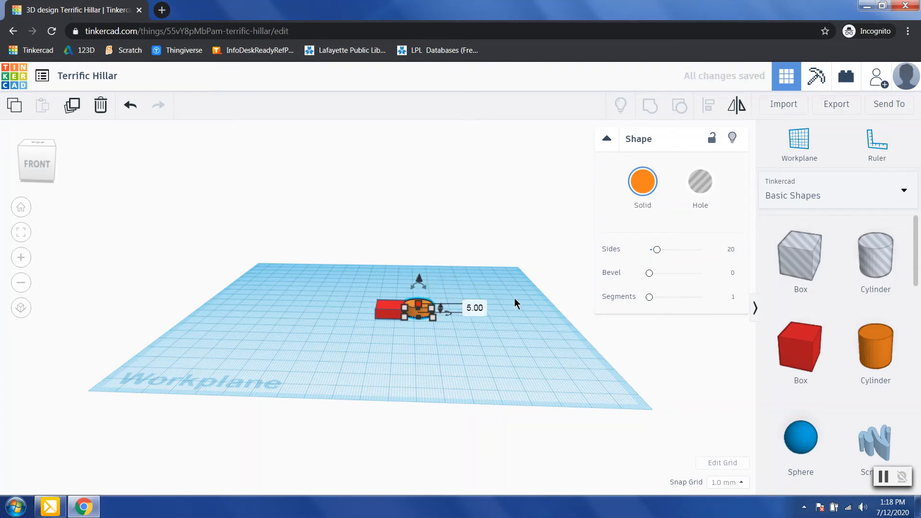
left_click(499, 333)
right_click_drag(499, 333, 439, 355)
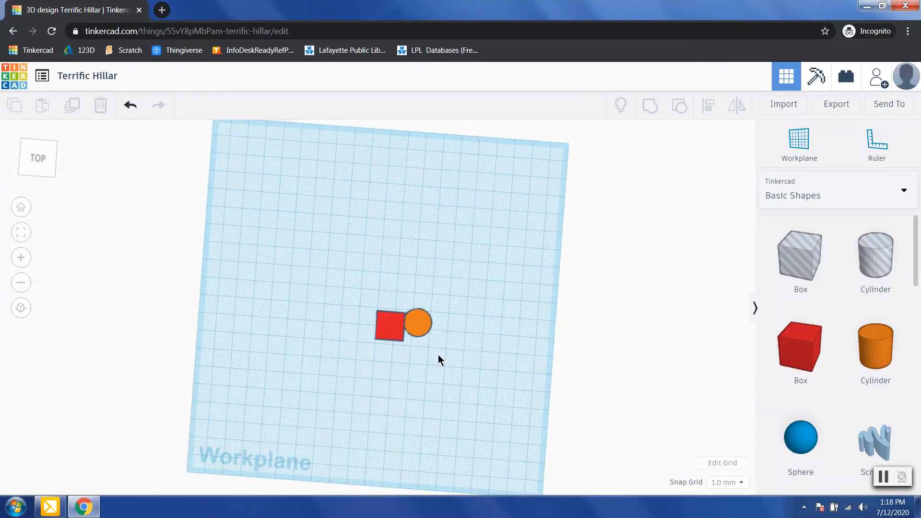
Step: Restore the cylinder's footprint to 15 by 15 after an accidental stretch
left_click(419, 335)
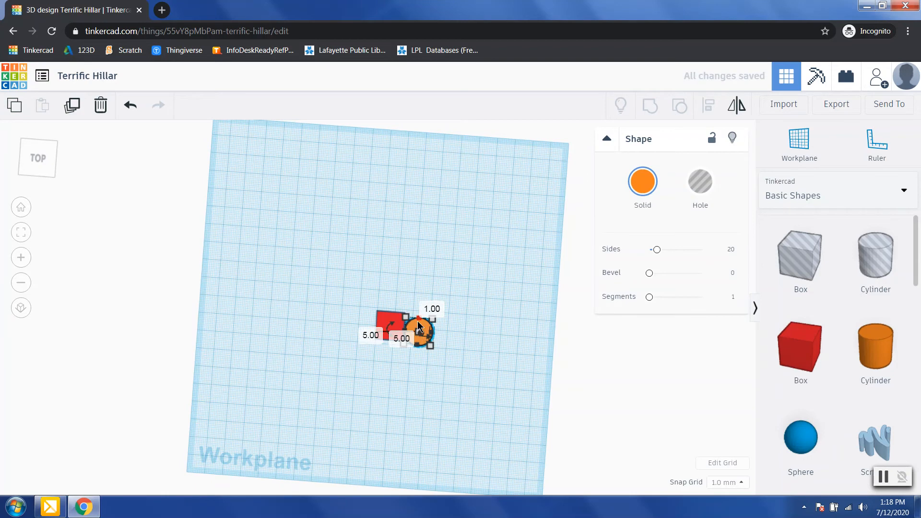
mouse_move(411, 324)
left_mouse_down()
mouse_move(401, 318)
mouse_move(410, 318)
left_mouse_up()
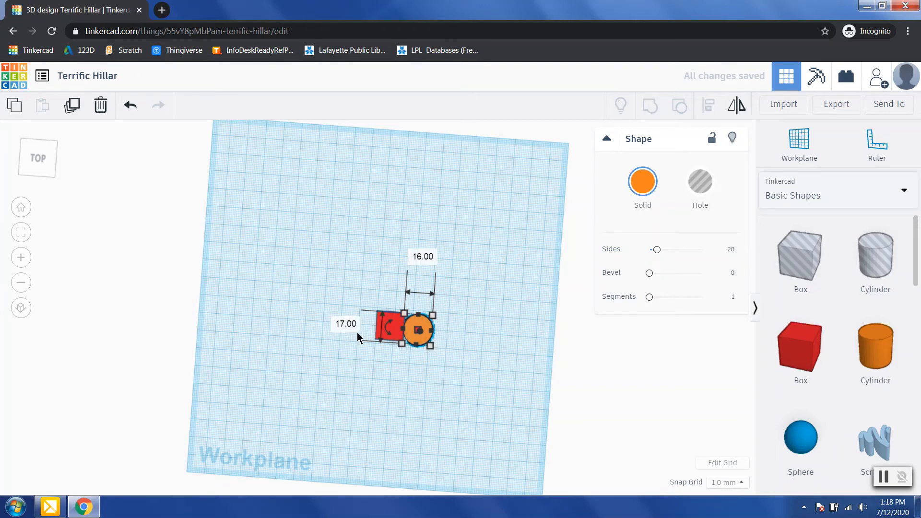
type("15.00")
key("Return")
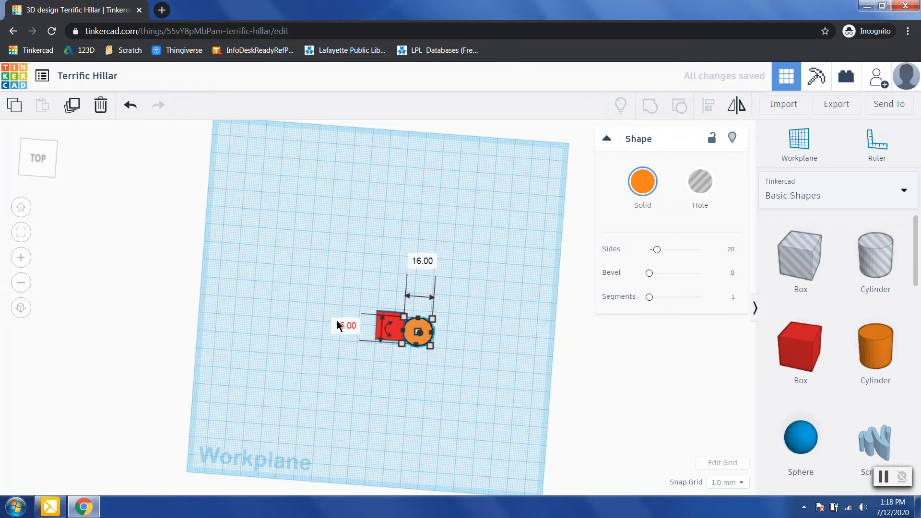
key("BackSpace")
type("15")
key("Return")
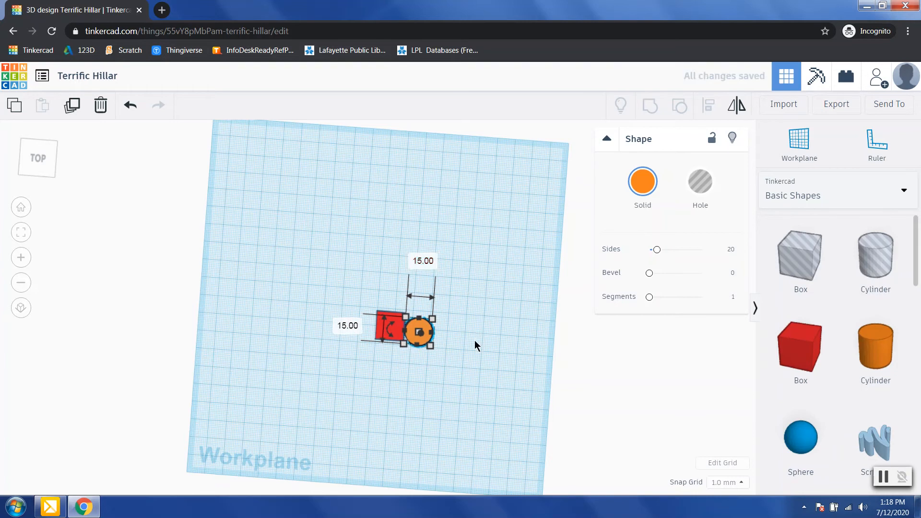
Step: Nudge the cylinder onto the box's right end and duplicate it
left_click(418, 336)
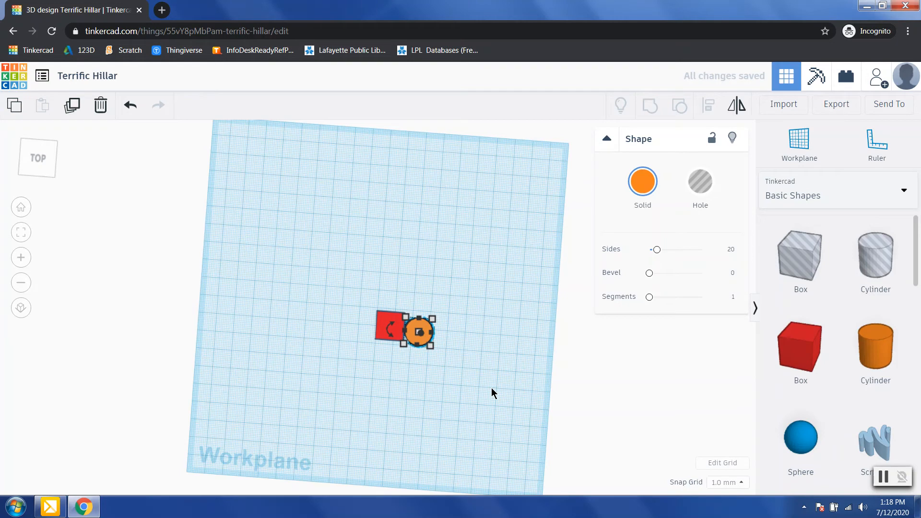
key("Up")
key("Up")
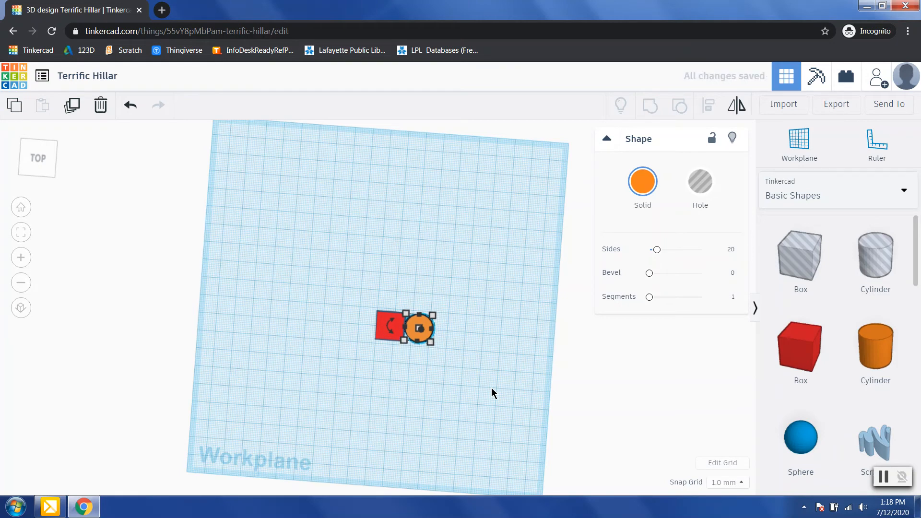
key("Left")
key("Left")
key("Left")
key("Left")
key("Left")
key("Left")
key("Left")
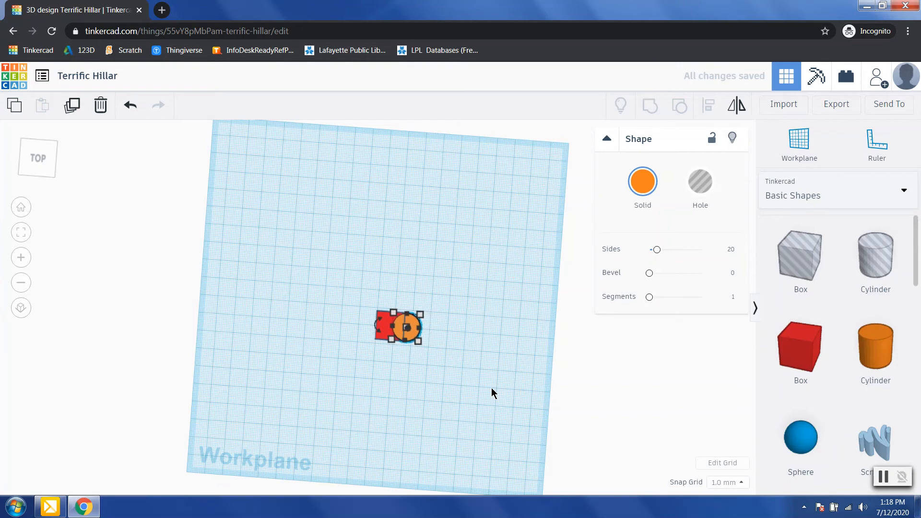
key("Left")
key("Right")
key("Right")
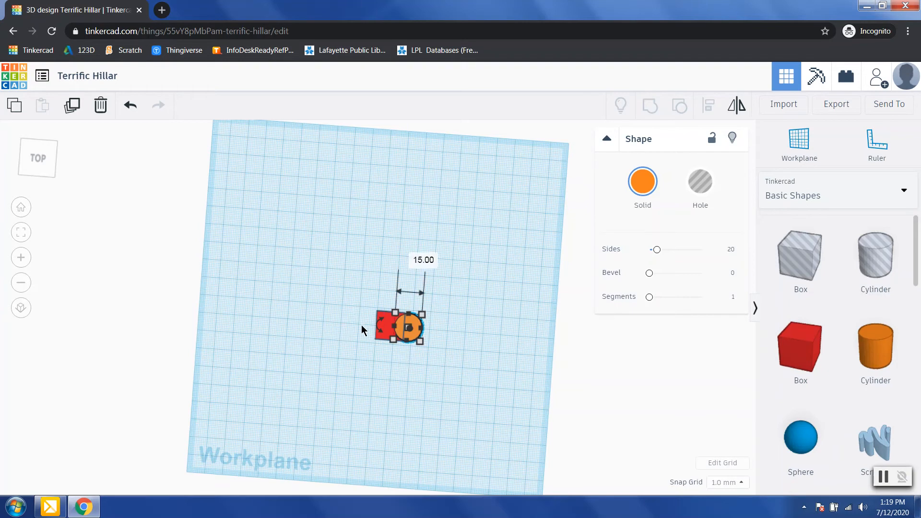
key("ctrl")
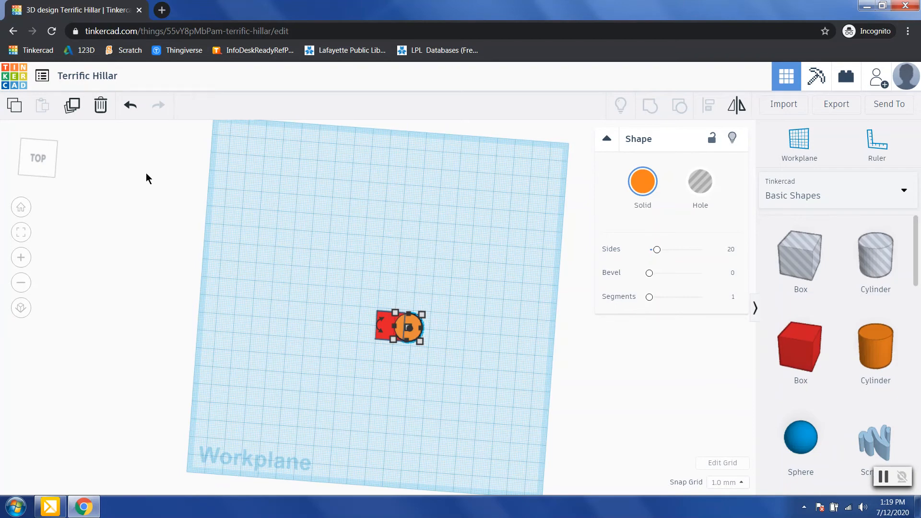
left_click(71, 110)
Step: Move the duplicate cylinder left to cap the box's left end
key("Left")
key("Left")
key("Left")
key("Left")
key("Left")
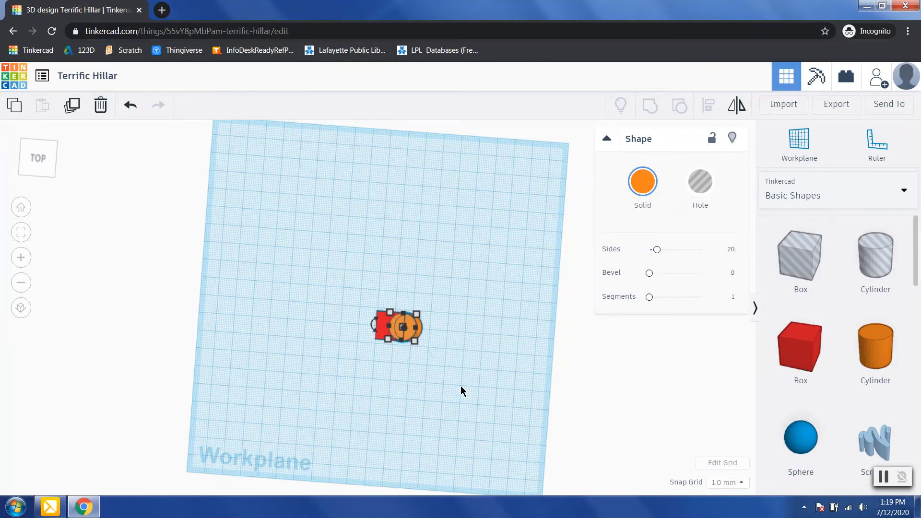
key("Left")
key("Left")
key("Left")
key("Left")
key("Left")
key("Left")
key("Left")
key("Left")
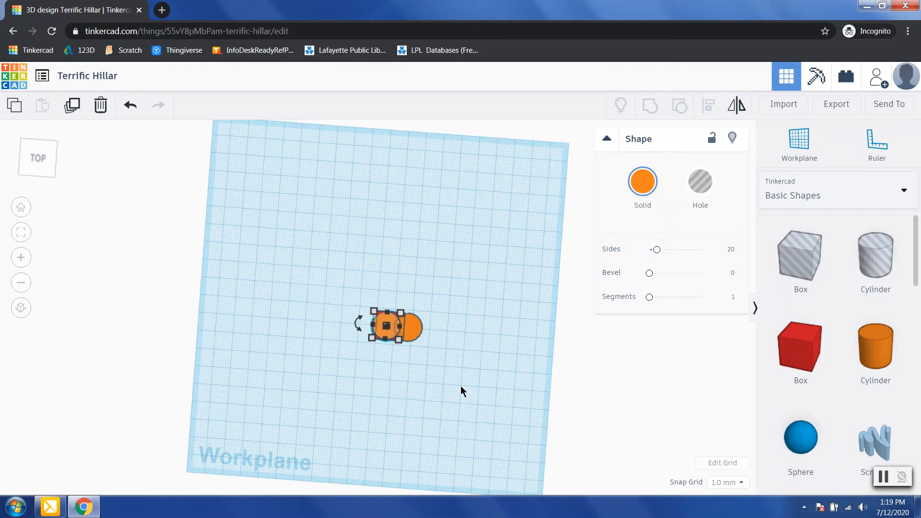
key("Left")
key("Left")
key("Left")
key("Left")
key("Left")
key("Left")
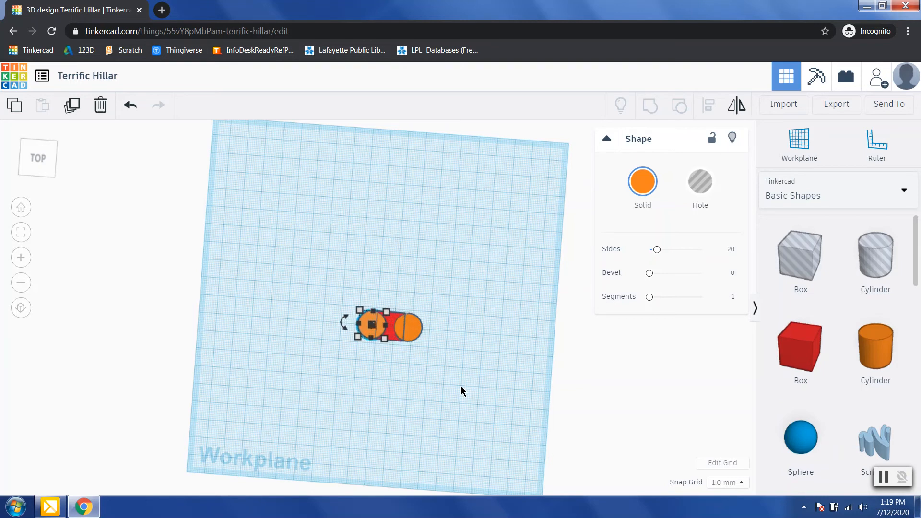
key("Right")
key("Right")
key("Right")
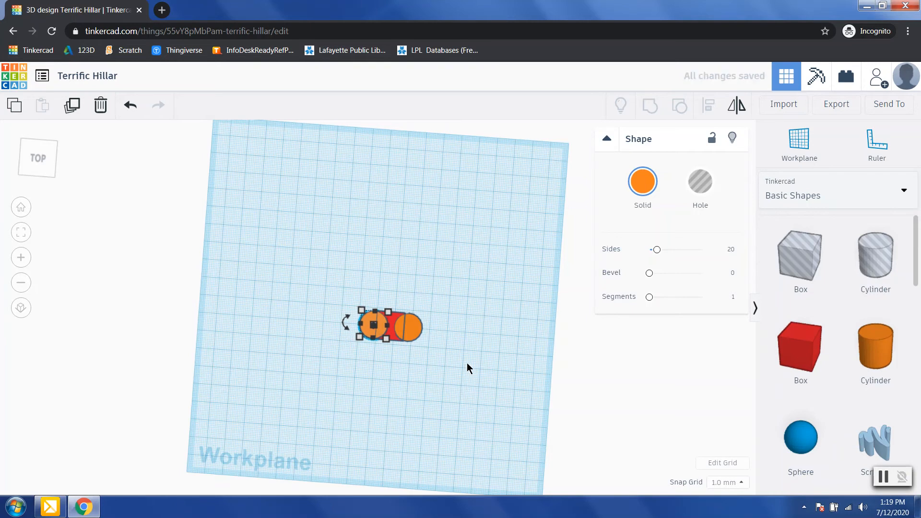
Step: Fine-tune the right-hand cylinder's position on the box's right end
left_click(415, 328)
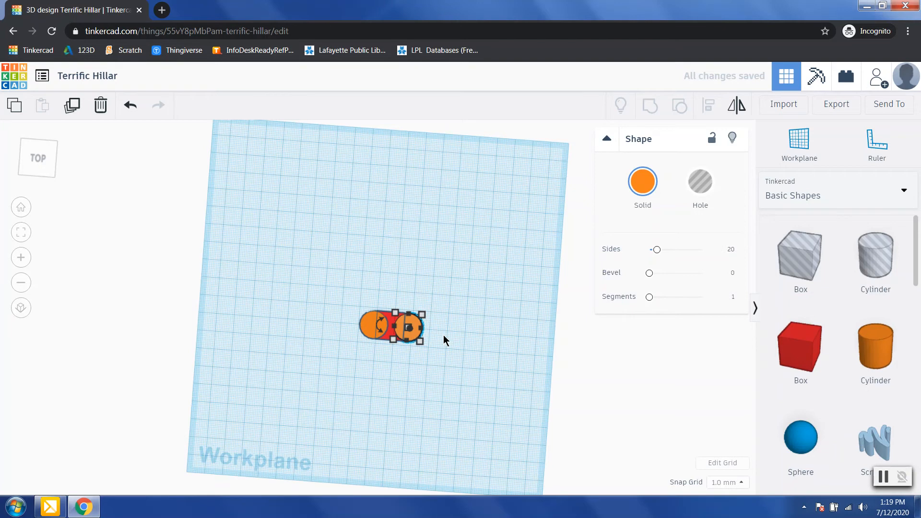
key("Right")
key("Right")
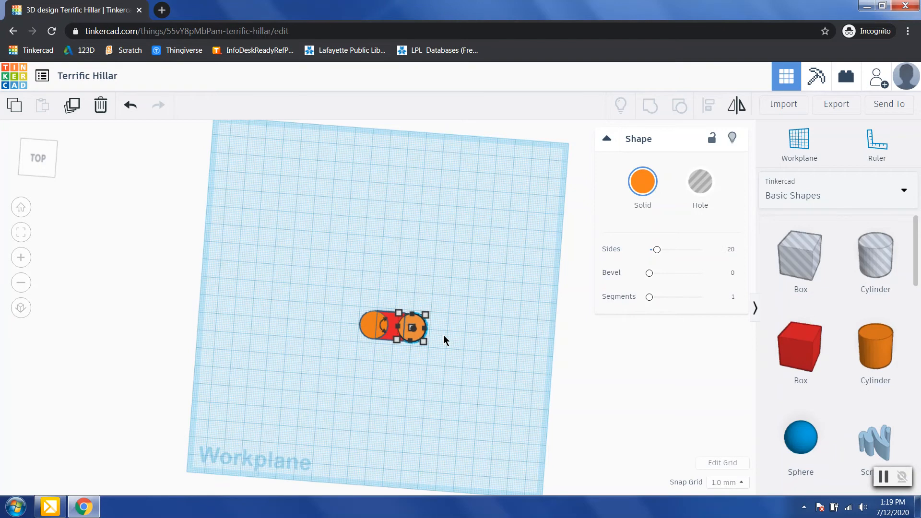
key("Right")
key("Left")
key("Left")
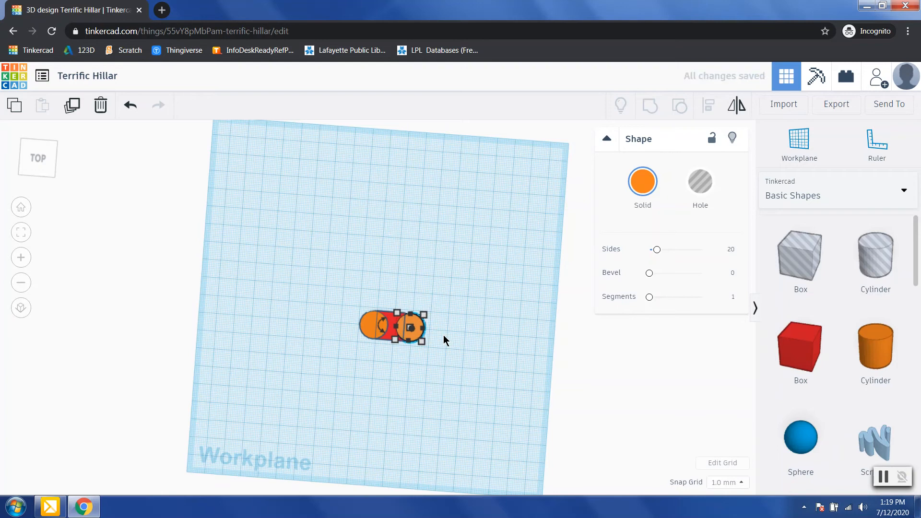
left_click(444, 335)
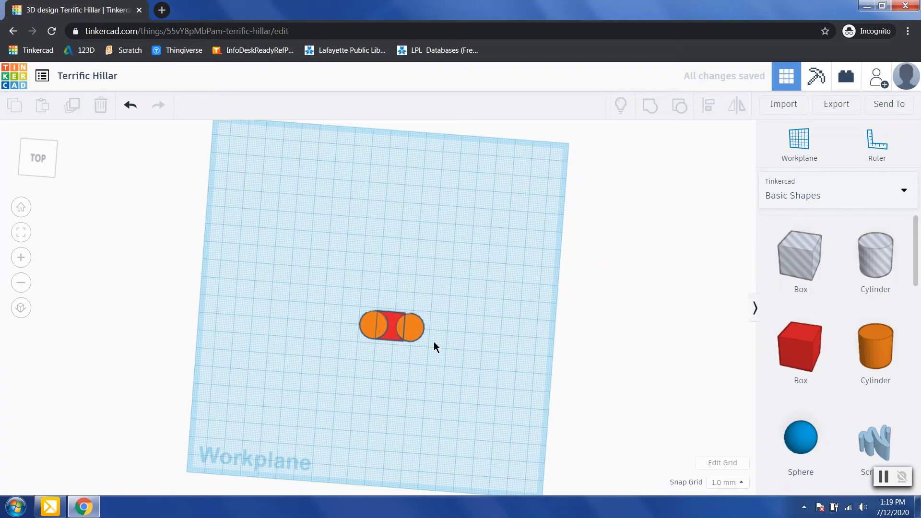
left_click(414, 330)
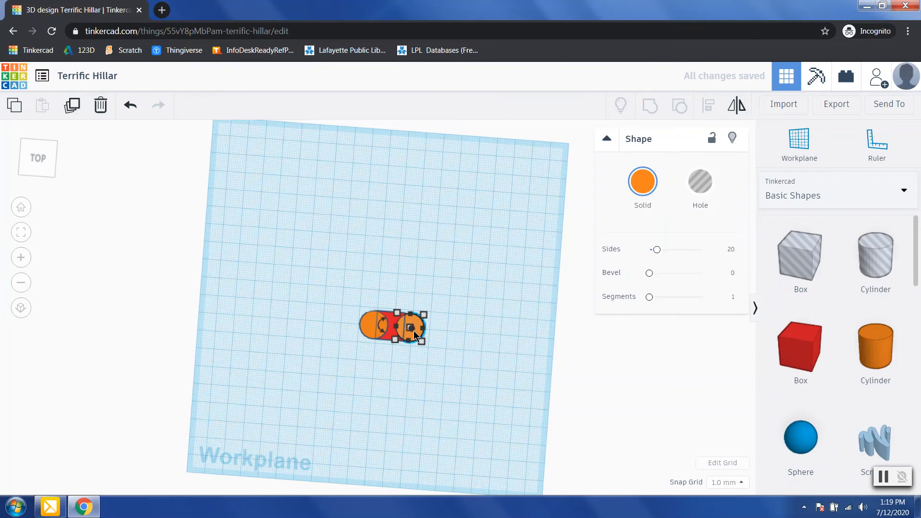
left_click(437, 388)
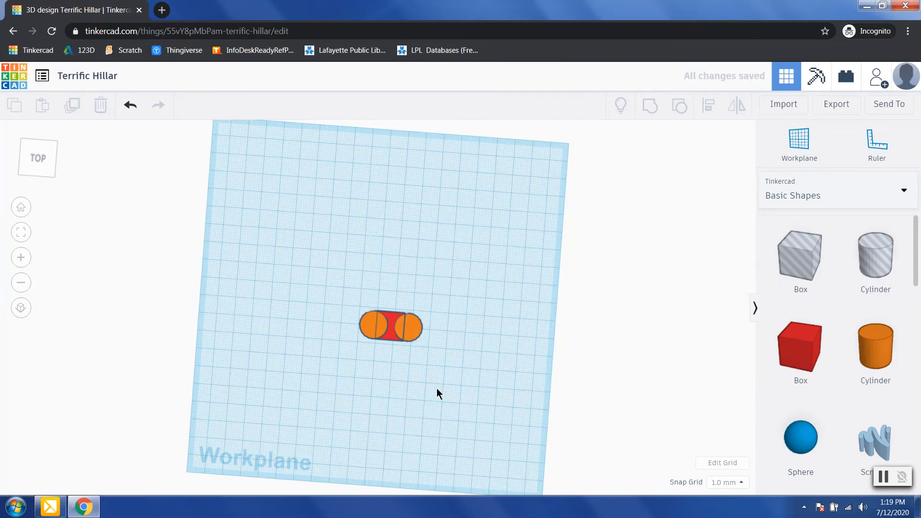
Step: Select the box and both cylinders and group them into one shape
right_click_drag(437, 388, 387, 401)
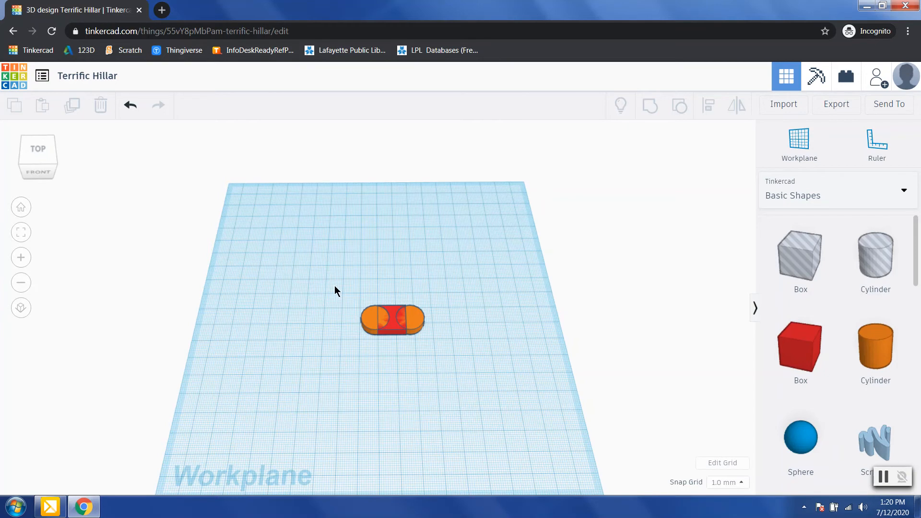
left_click_drag(335, 286, 471, 373)
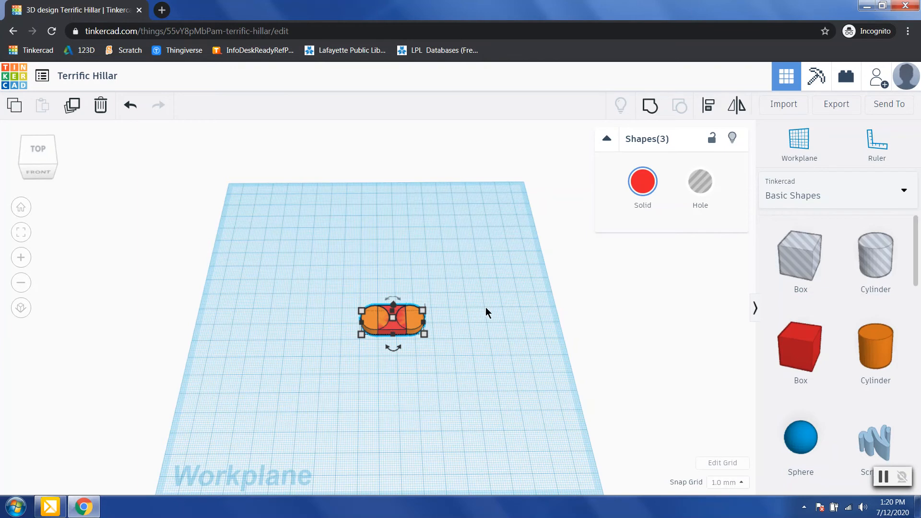
left_click(651, 105)
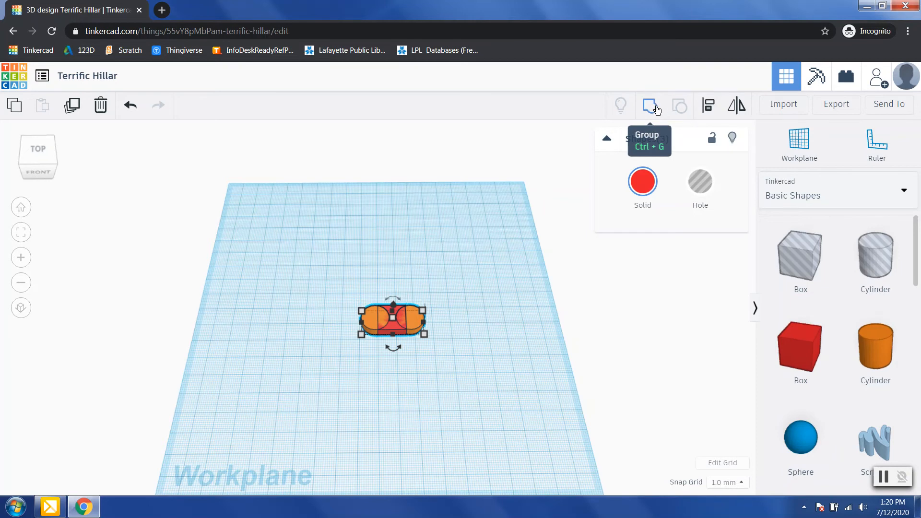
left_click(653, 111)
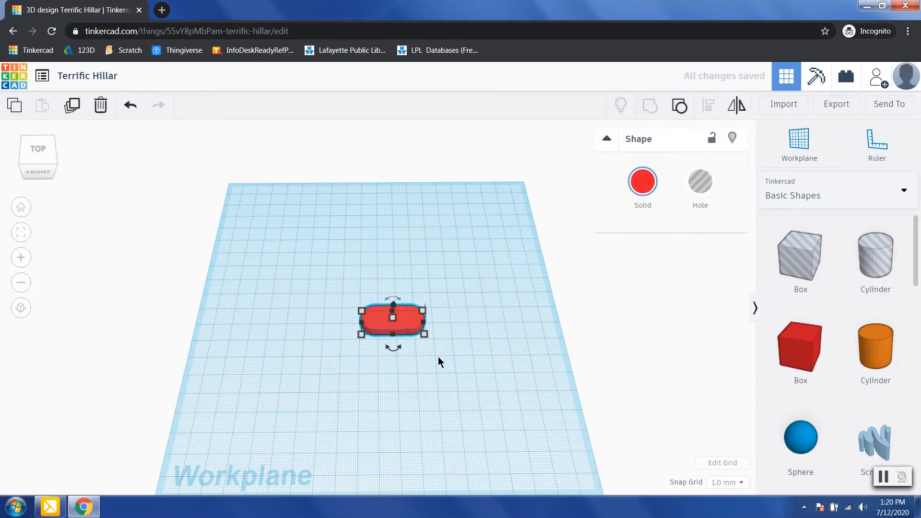
left_click(477, 343)
right_click_drag(477, 337, 457, 361)
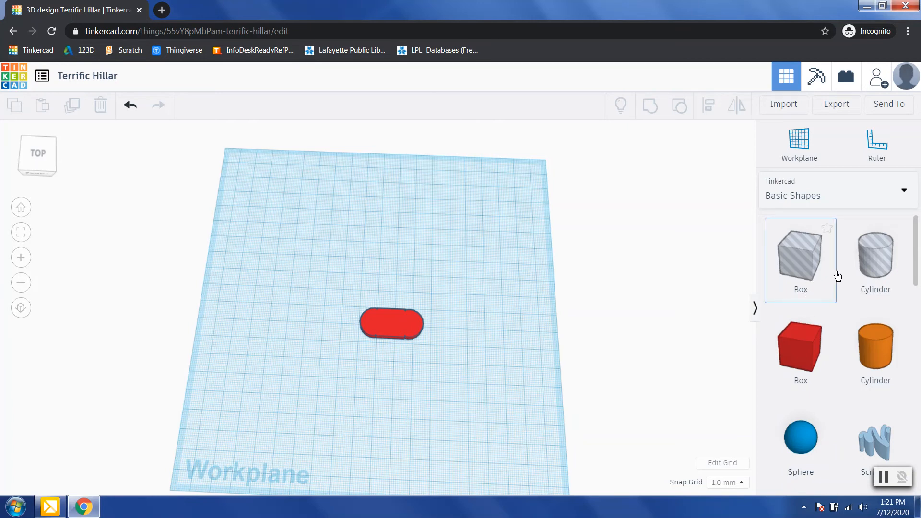
left_click(848, 288)
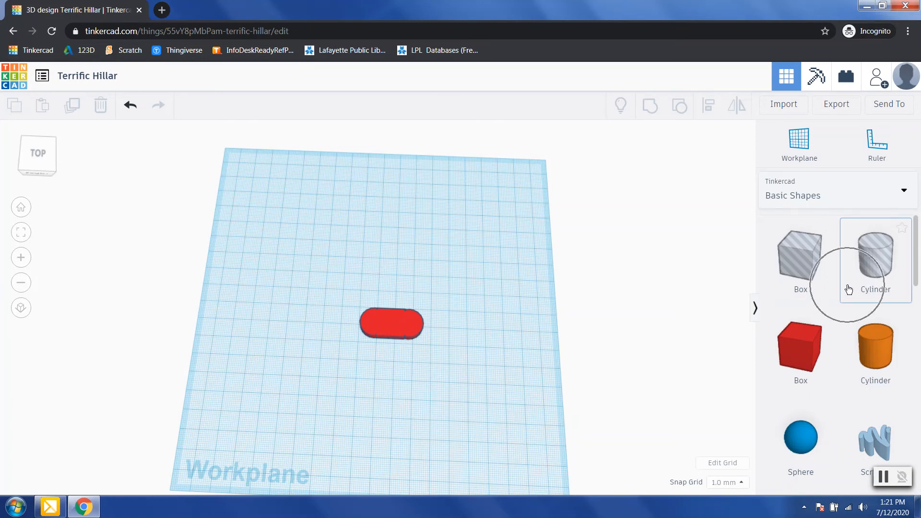
scroll(811, 327, "down", 4)
scroll(822, 384, "up", 4)
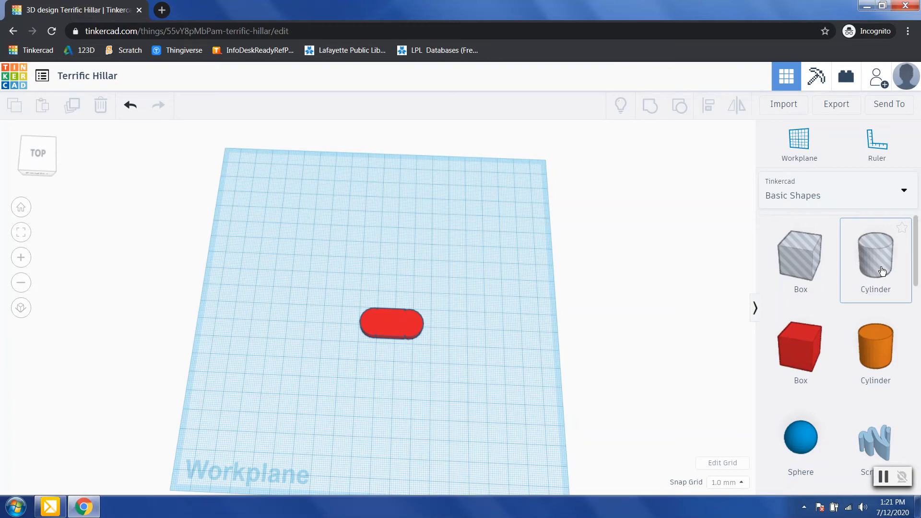
Step: Place a hole cylinder left of the red tag and size it 3.00 × 3.00 mm
left_click_drag(882, 271, 314, 310)
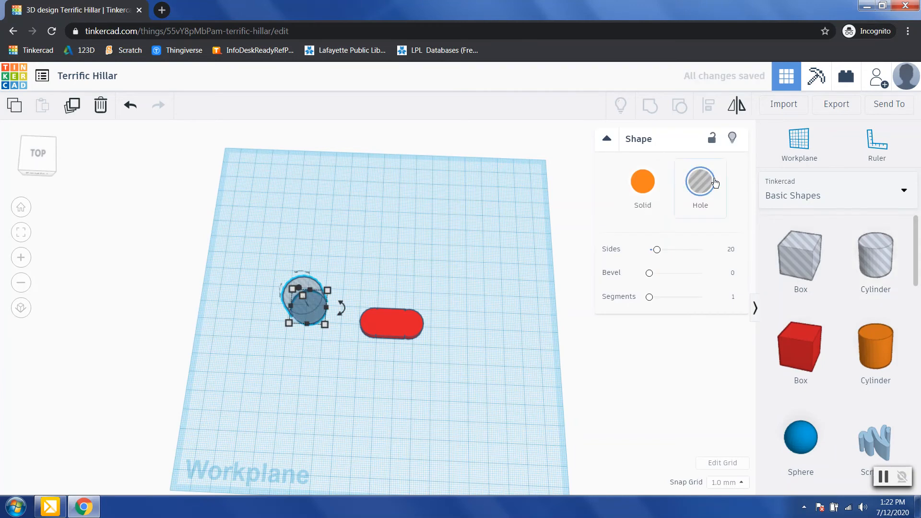
left_click(707, 213)
mouse_move(324, 324)
left_click(301, 380)
type("3.00")
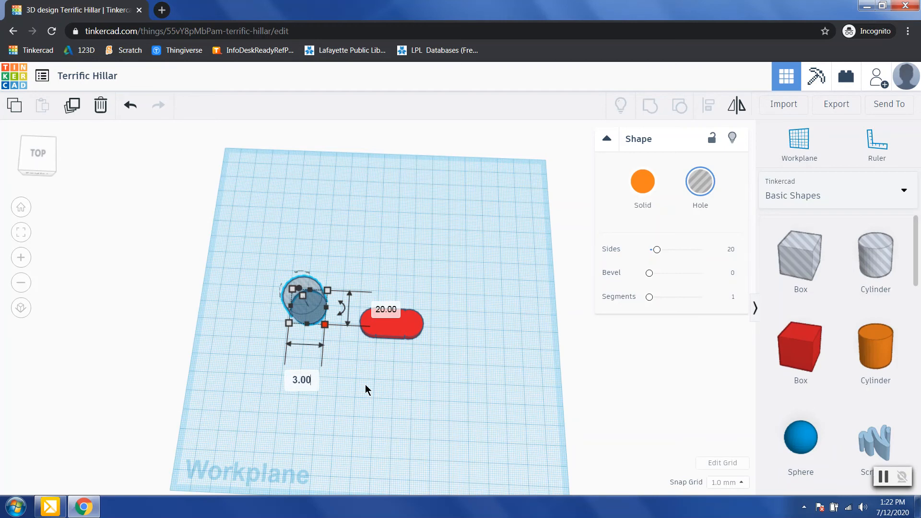
key("Return")
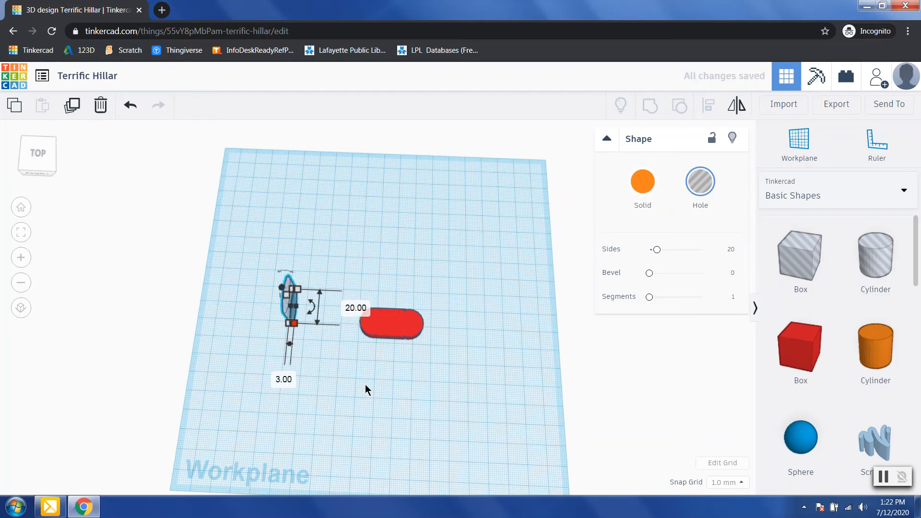
left_click(358, 311)
type("3.00")
key("Return")
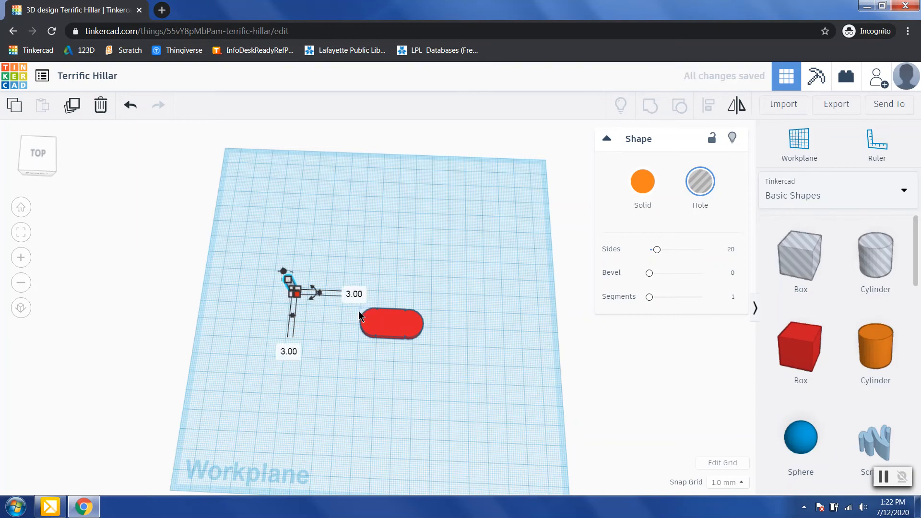
left_click(319, 331)
right_click_drag(323, 339, 333, 255)
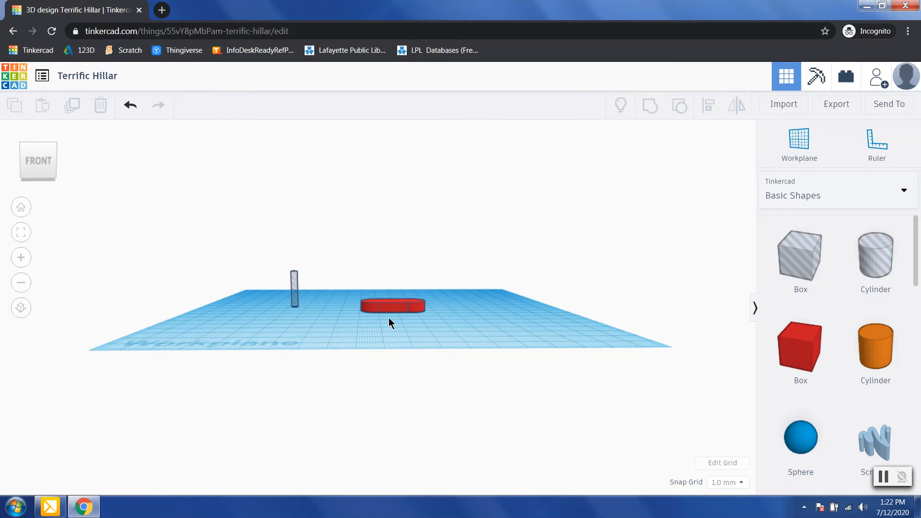
Step: Move the 3 mm hole cylinder onto the tag's left end and lower it to -7.00 mm
left_click_drag(296, 305, 373, 307)
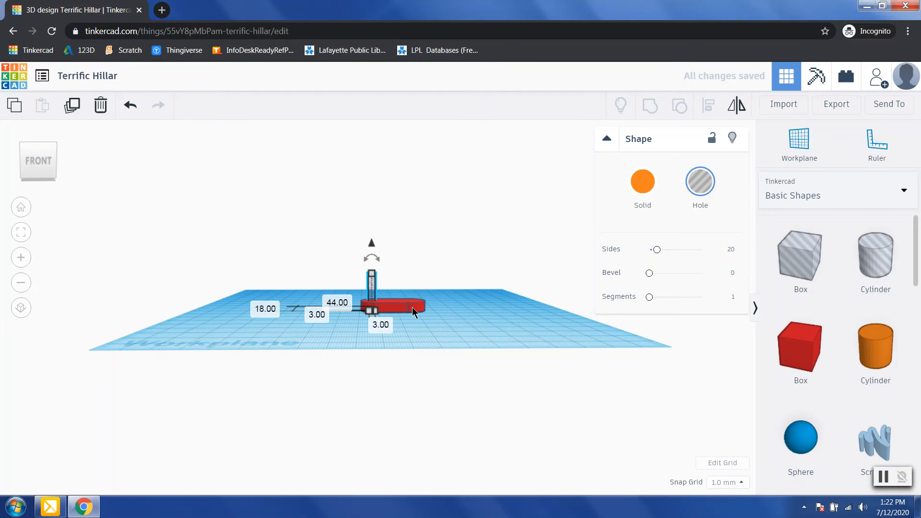
right_click_drag(456, 306, 465, 200)
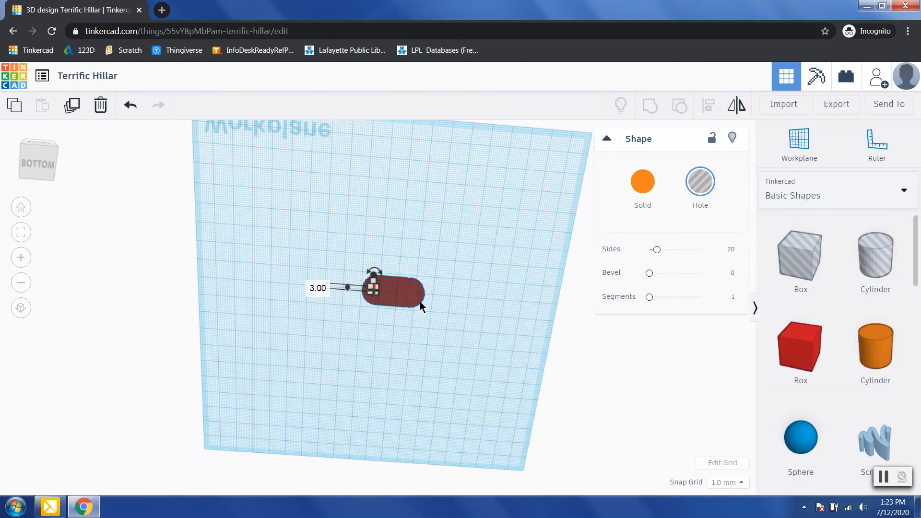
right_click_drag(462, 290, 404, 335)
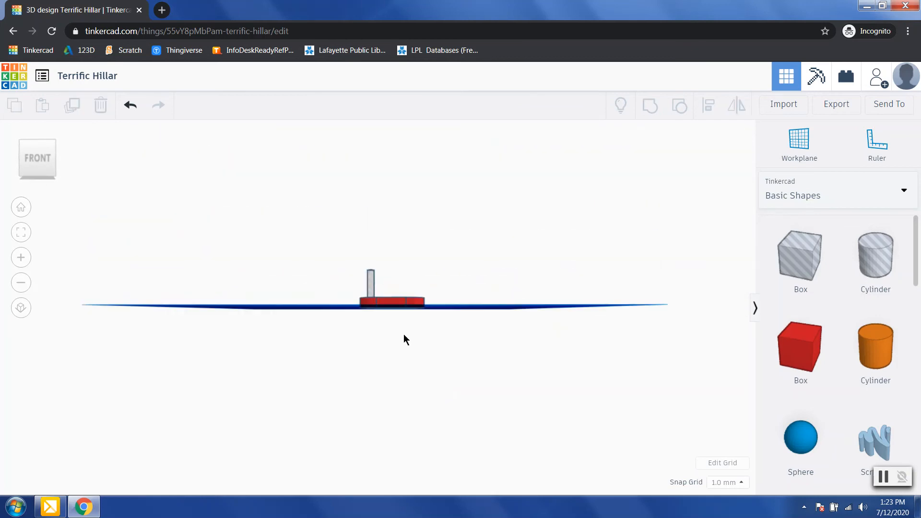
left_click(370, 282)
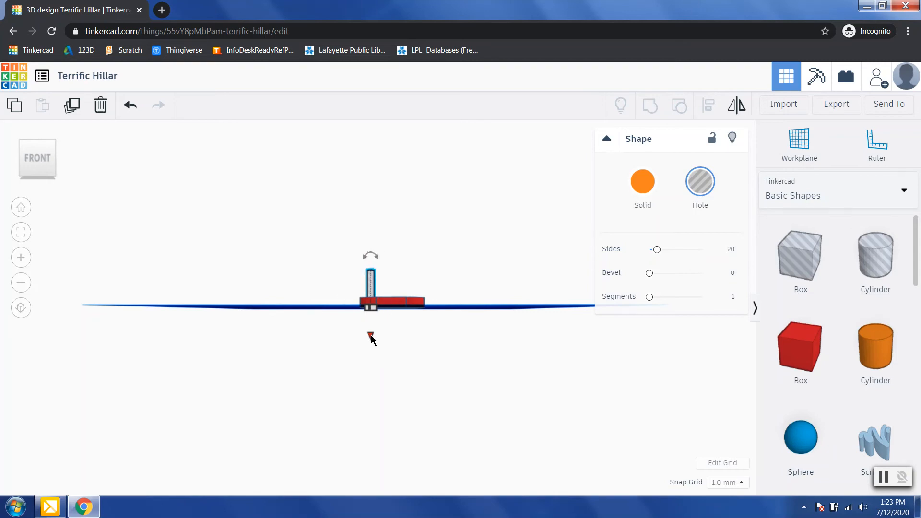
left_click_drag(371, 336, 371, 335)
left_click_drag(372, 336, 372, 349)
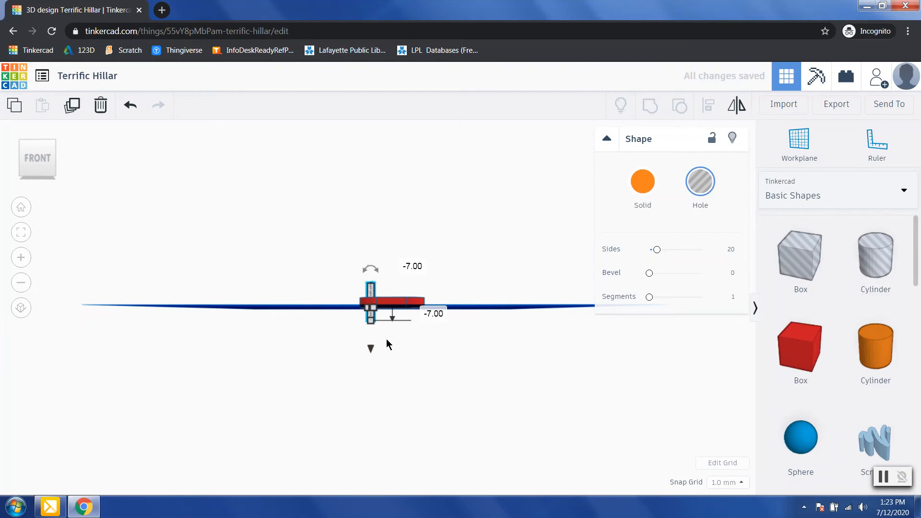
left_click(399, 342)
right_click_drag(452, 324, 456, 433)
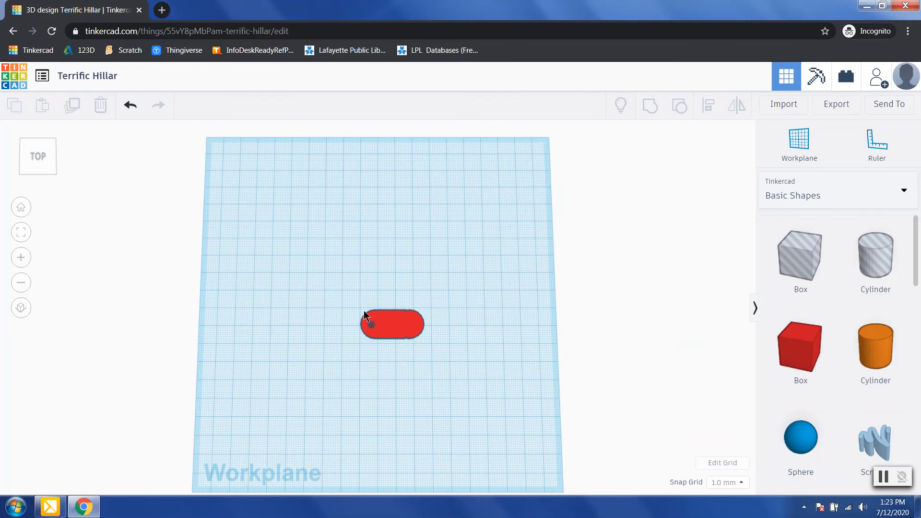
Step: Nudge the small hole slightly left and up with the arrow keys
left_click(374, 325)
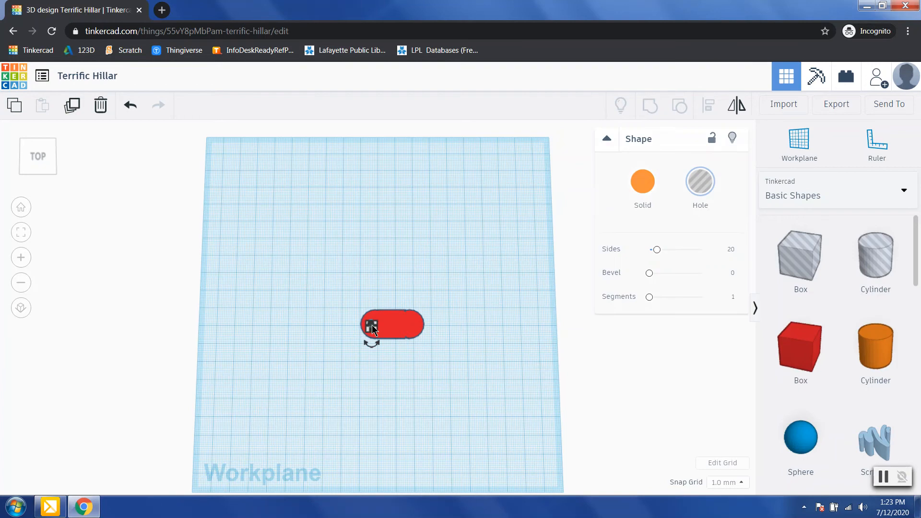
key("Left")
key("Up")
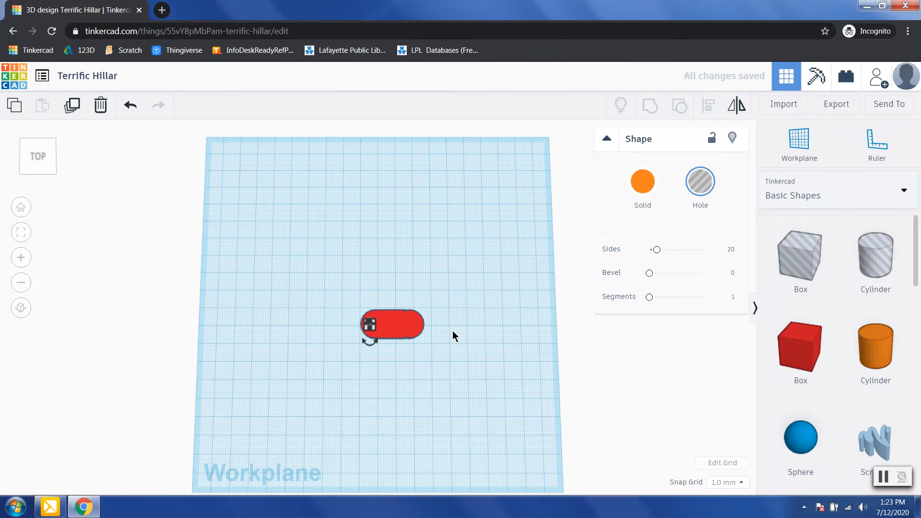
left_click(455, 336)
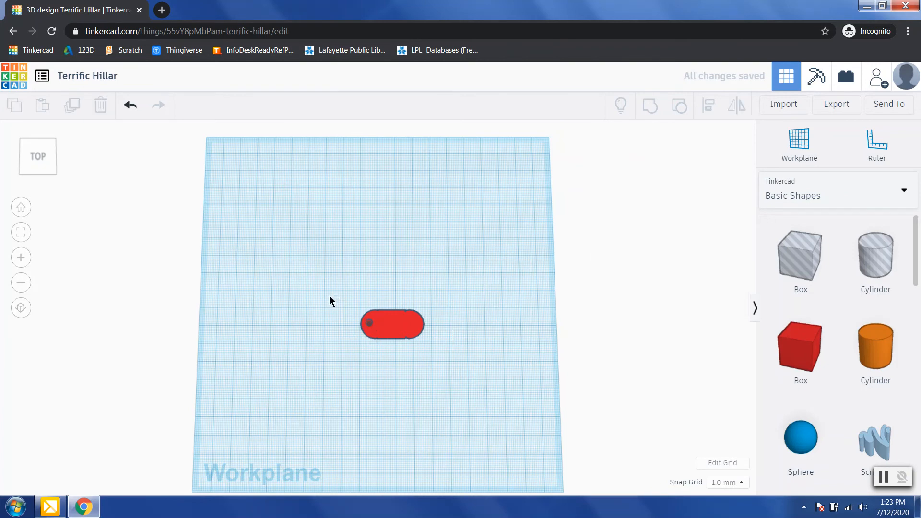
Step: Group the red tag with the hole cylinder to cut the keyring hole
left_click_drag(329, 296, 466, 358)
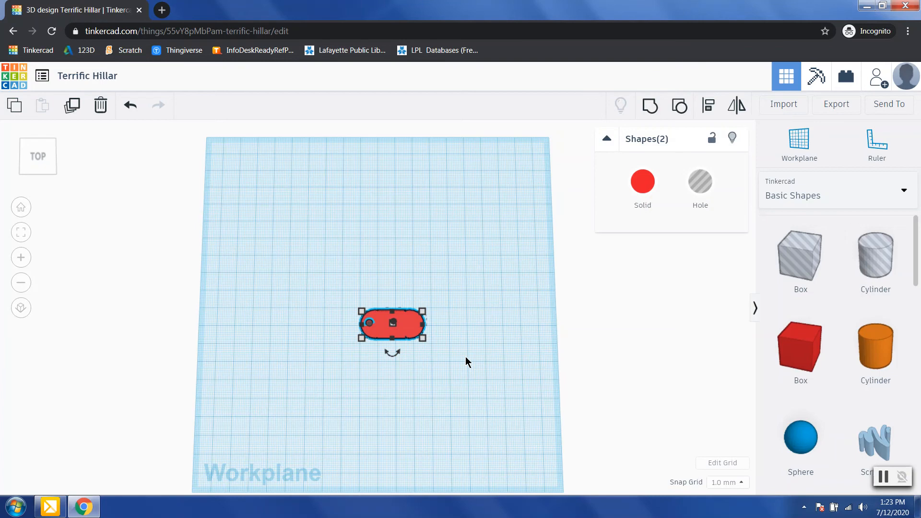
left_click(650, 107)
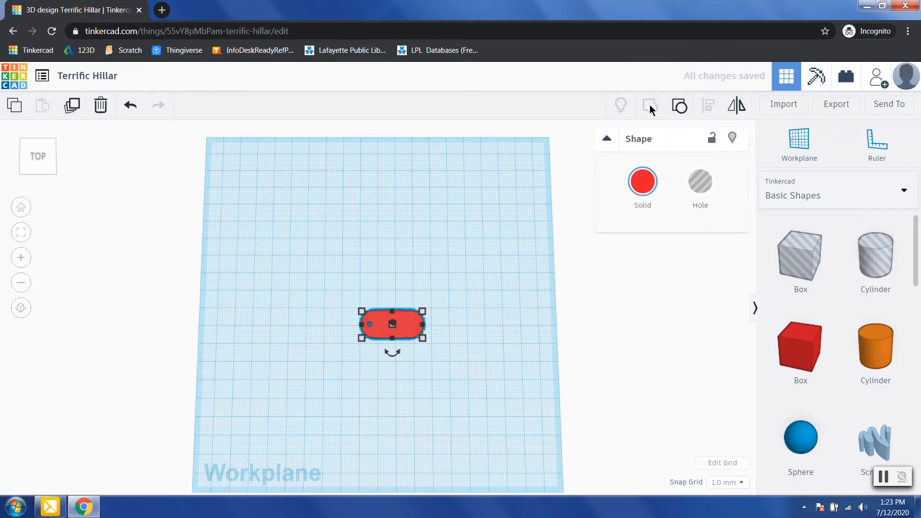
left_click(401, 375)
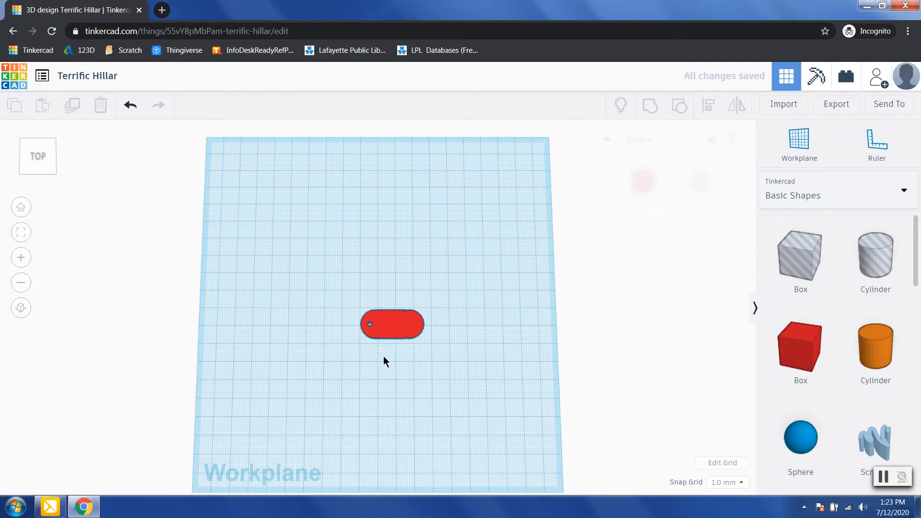
Step: Place a Star from Basic Shapes above the red tag and make it a hole
right_click_drag(448, 318, 448, 367)
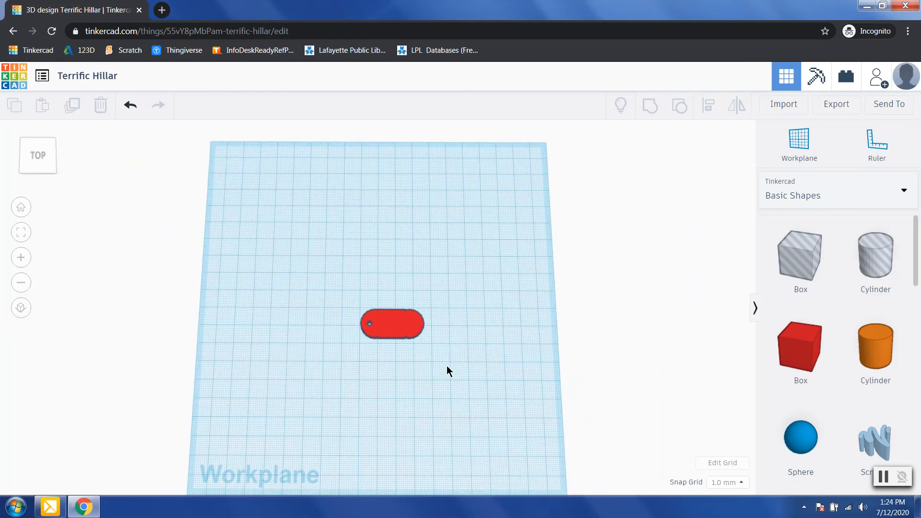
scroll(804, 360, "down", 3)
scroll(803, 360, "down", 10)
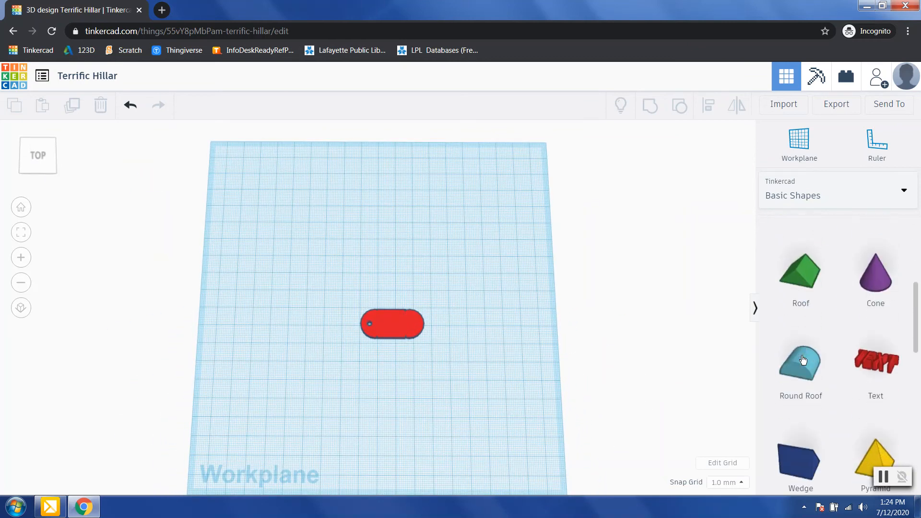
scroll(803, 360, "down", 2)
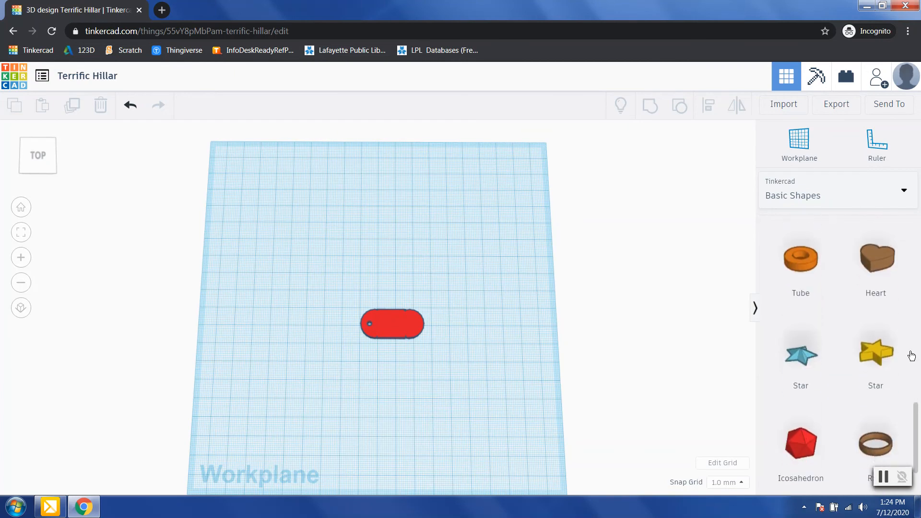
left_click_drag(886, 364, 382, 236)
left_click(702, 186)
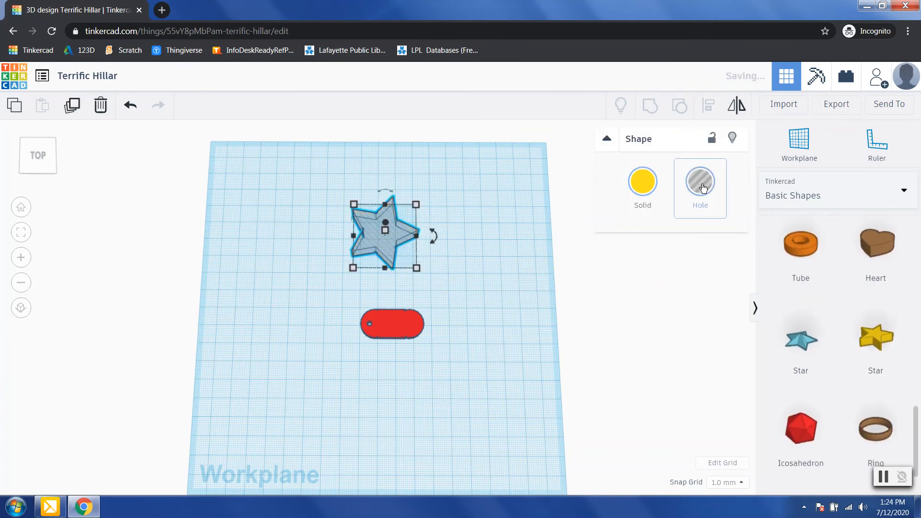
Step: Resize the star hole's length and width to 3.00 mm each
left_click(288, 235)
type("3.00")
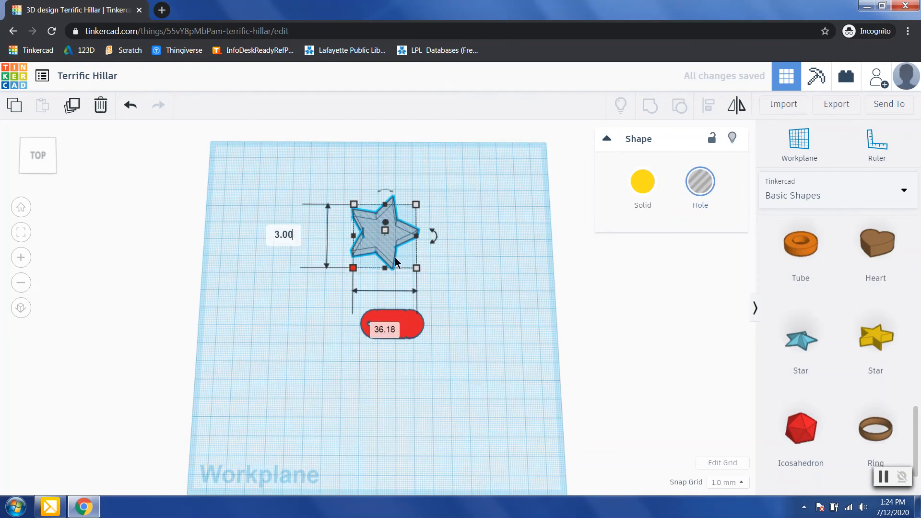
key("Return")
left_click(387, 275)
type("3.00")
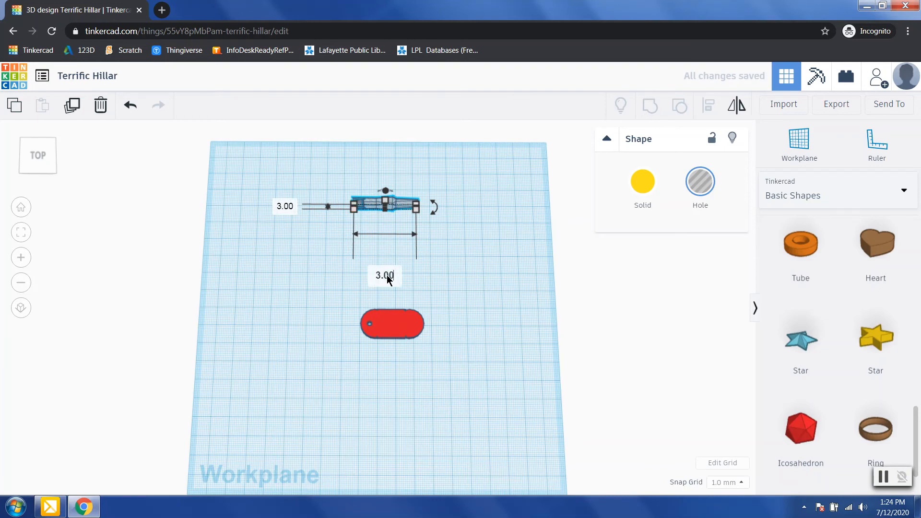
key("Return")
left_click(482, 280)
Step: Move the star hole onto the tag's right end and lower it to -3.00 mm
right_click_drag(453, 214, 446, 183)
left_click_drag(412, 255, 416, 312)
right_click_drag(449, 347, 436, 320)
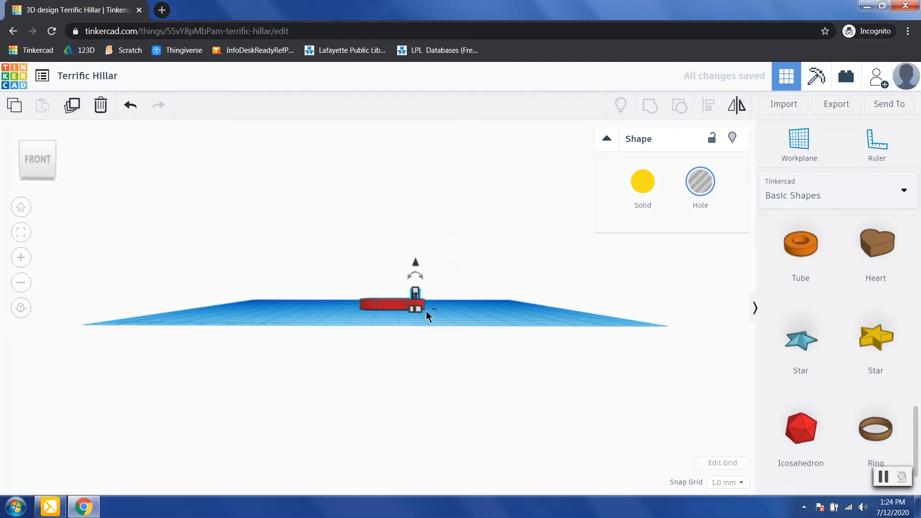
left_click_drag(414, 261, 415, 270)
left_click(527, 304)
right_click_drag(493, 300, 499, 414)
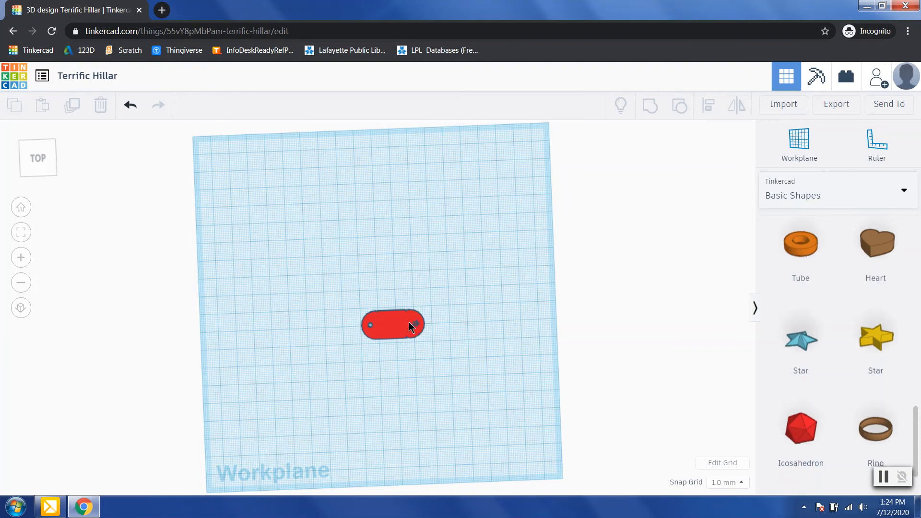
Step: Ungroup the red tag and select its left-end cylinder hole
left_click_drag(374, 323, 458, 370)
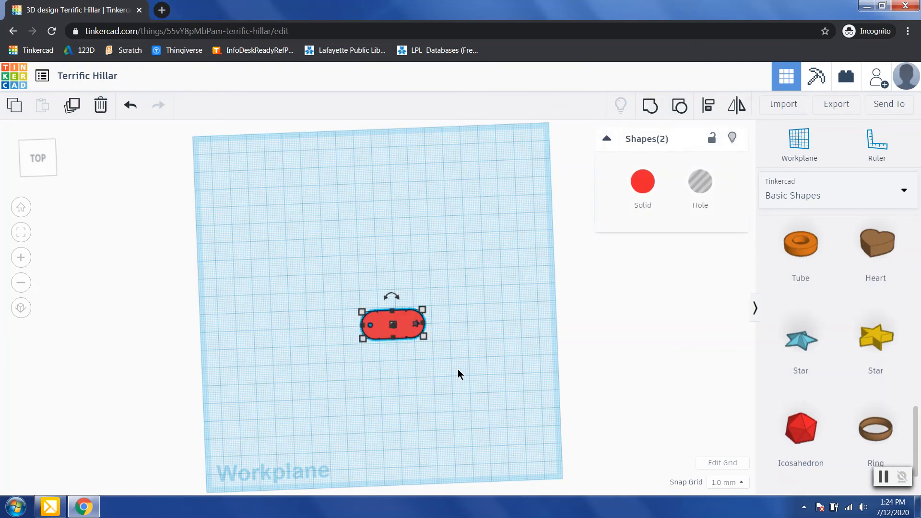
left_click(675, 113)
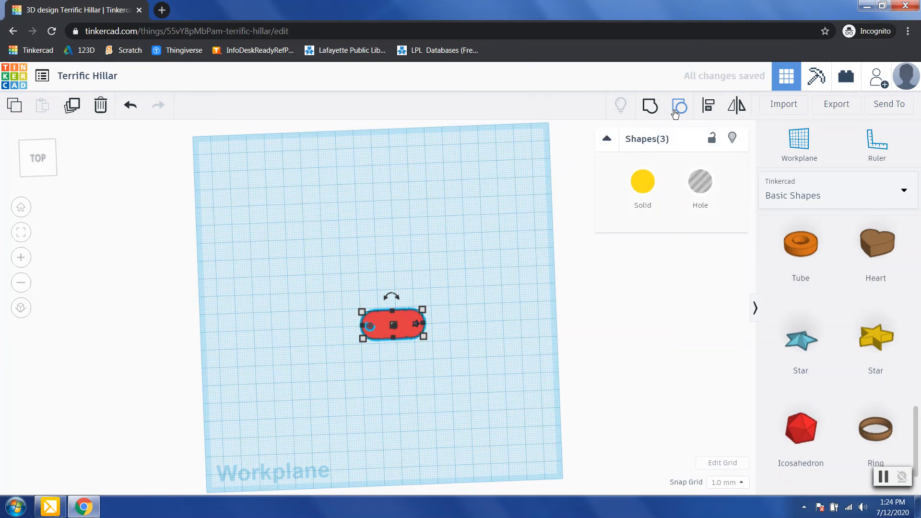
left_click(500, 337)
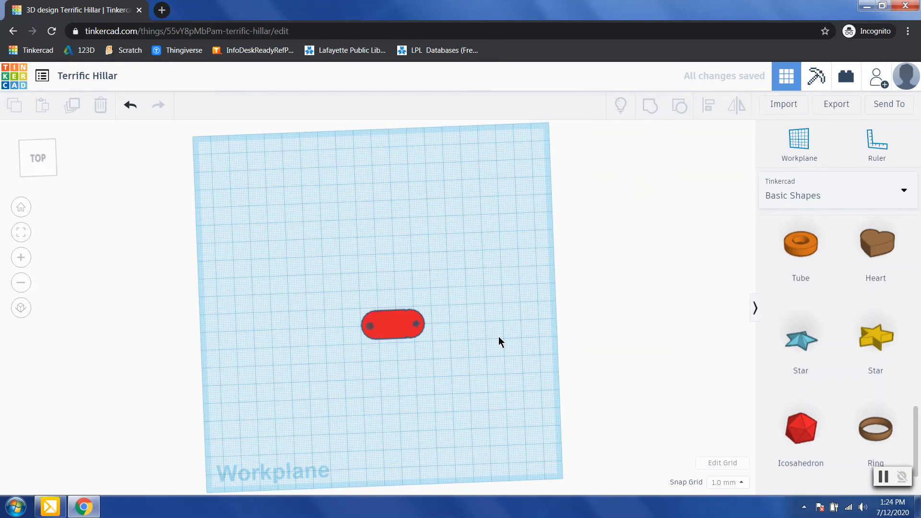
left_click(373, 329)
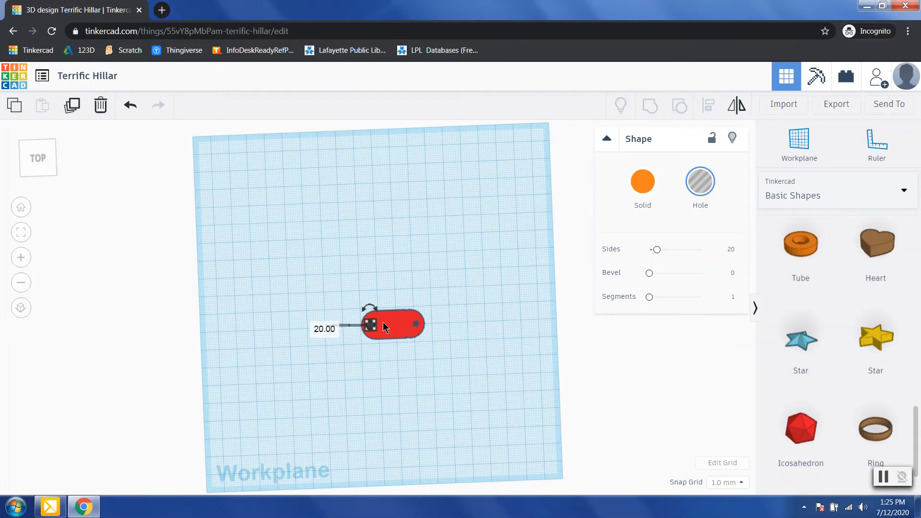
Step: Group the red tag with the star hole at its right end
left_click(652, 397)
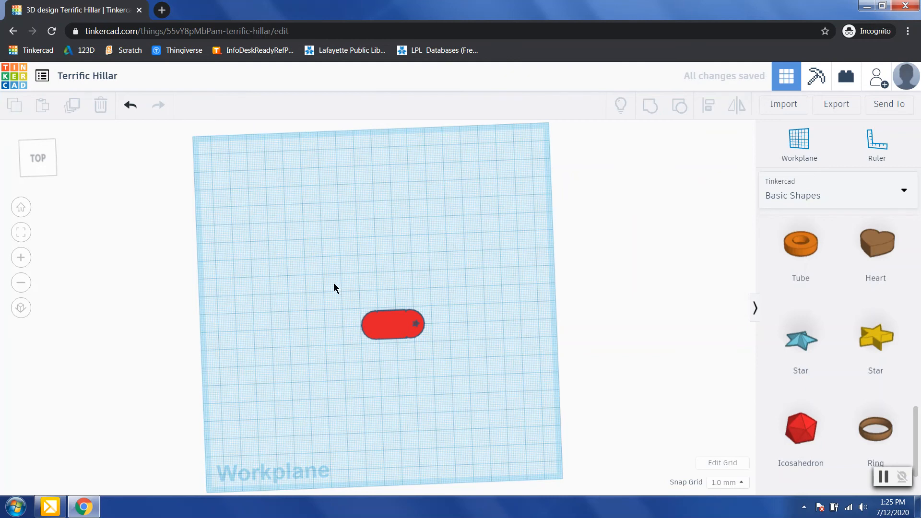
left_click_drag(363, 332, 458, 361)
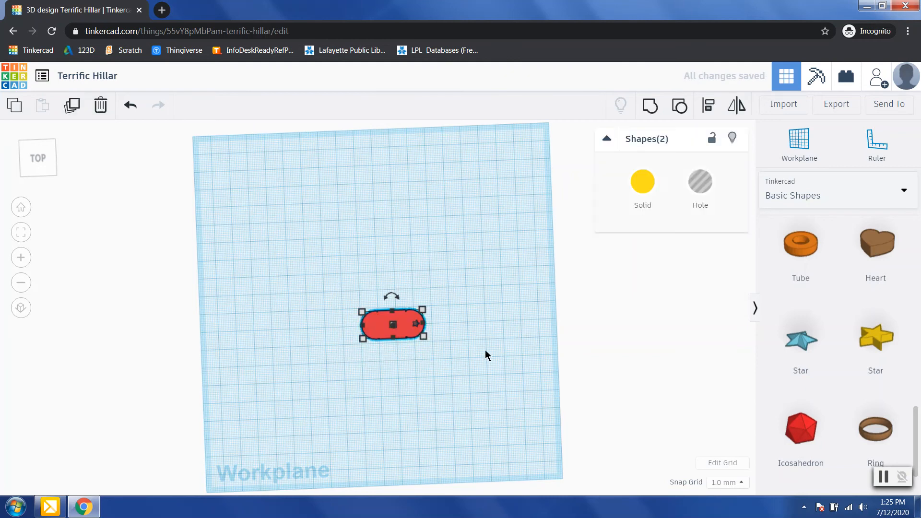
left_click(650, 107)
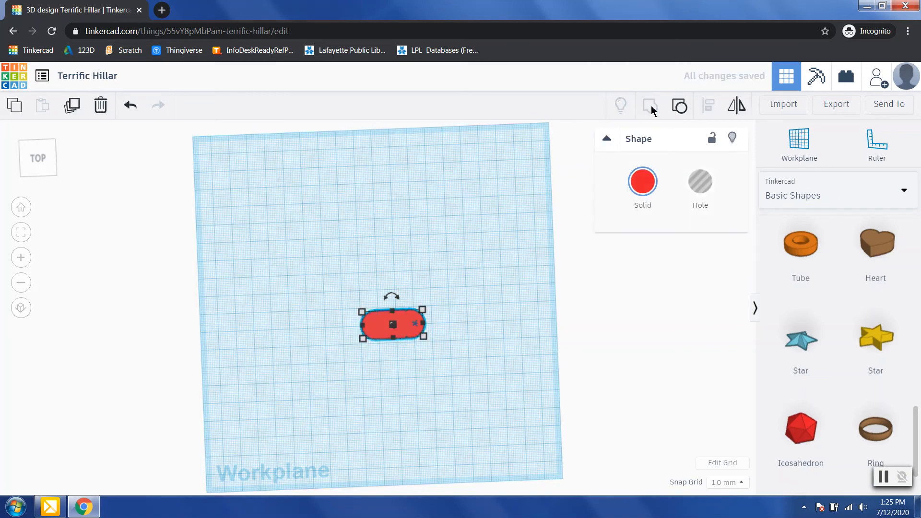
left_click(420, 365)
right_click_drag(444, 360, 431, 400)
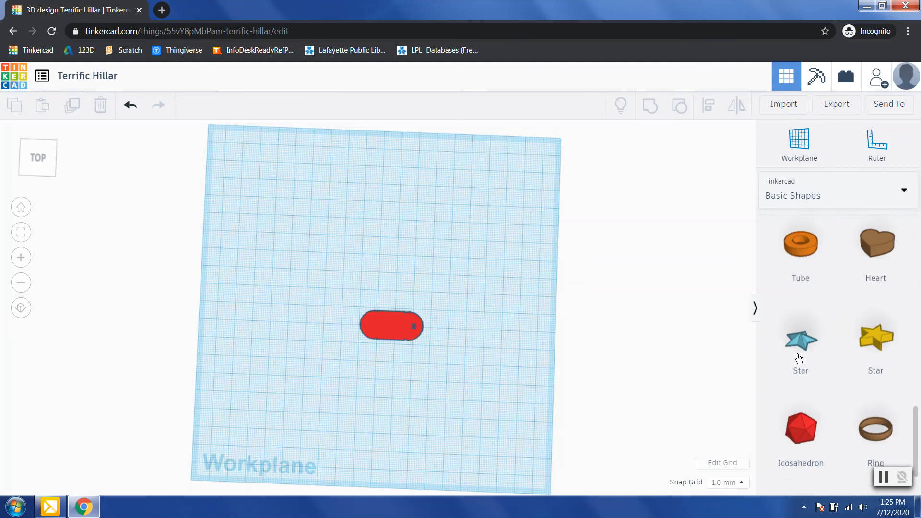
Step: Switch to the Text and numbers library and place a letter H above the tag
scroll(827, 370, "down", 2)
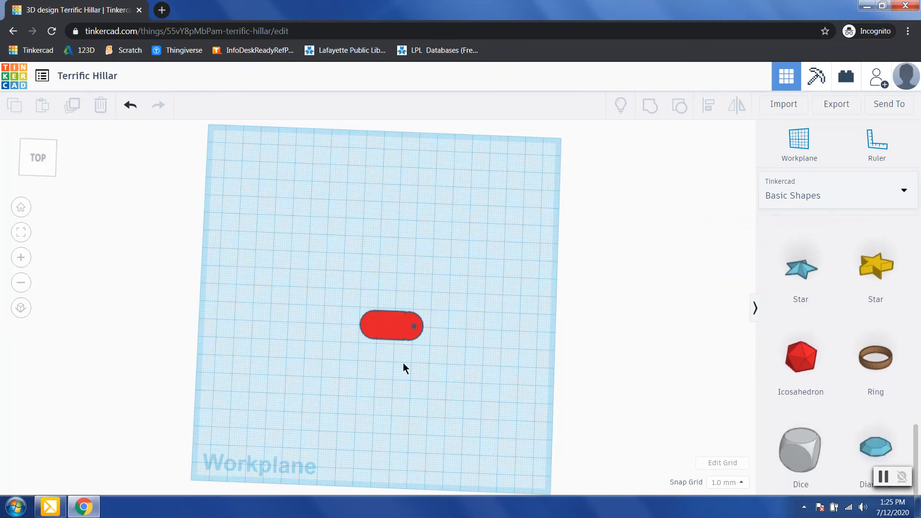
scroll(863, 425, "up", 10)
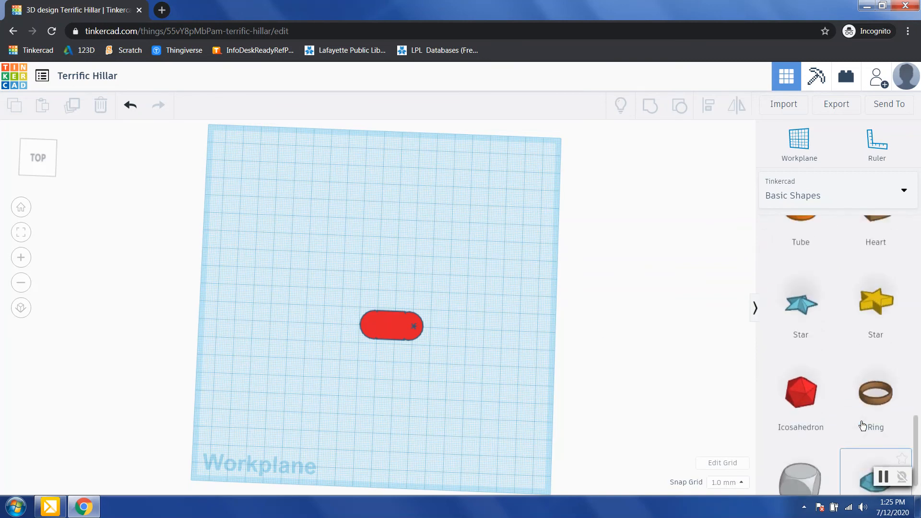
scroll(862, 426, "up", 6)
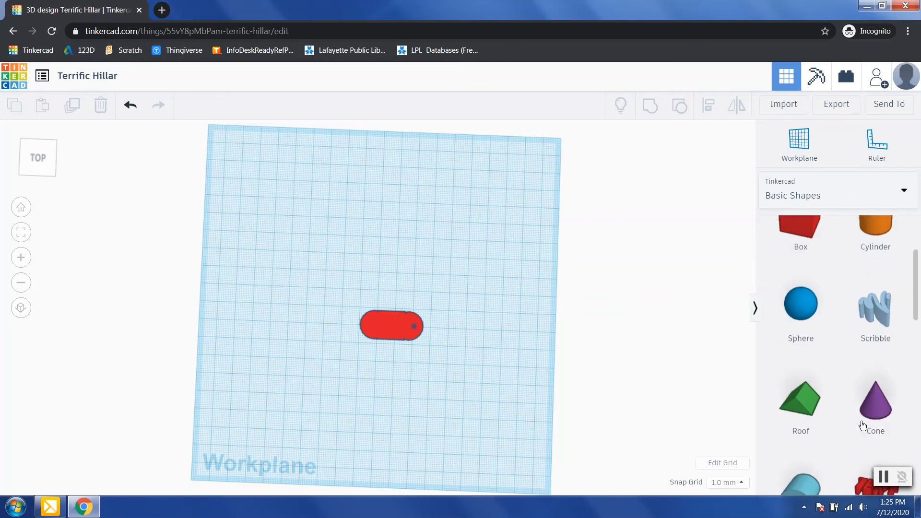
left_click(806, 197)
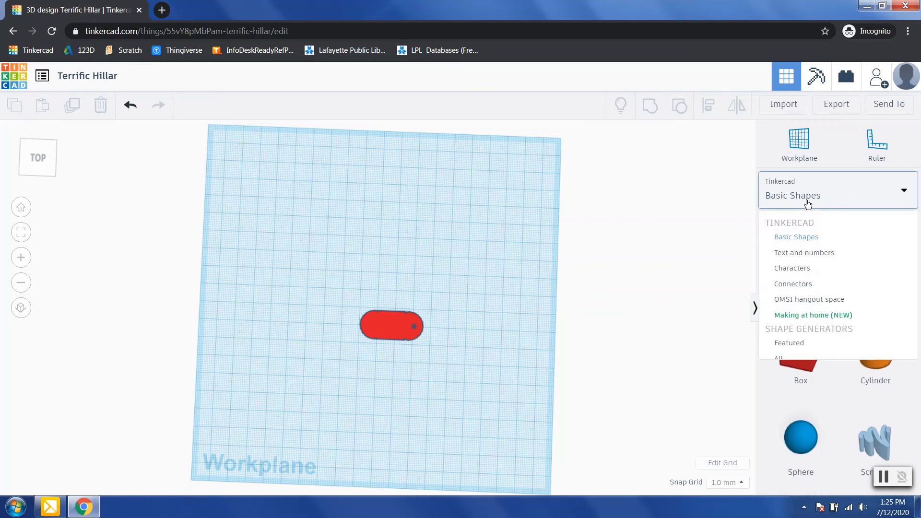
left_click(803, 255)
scroll(831, 369, "down", 6)
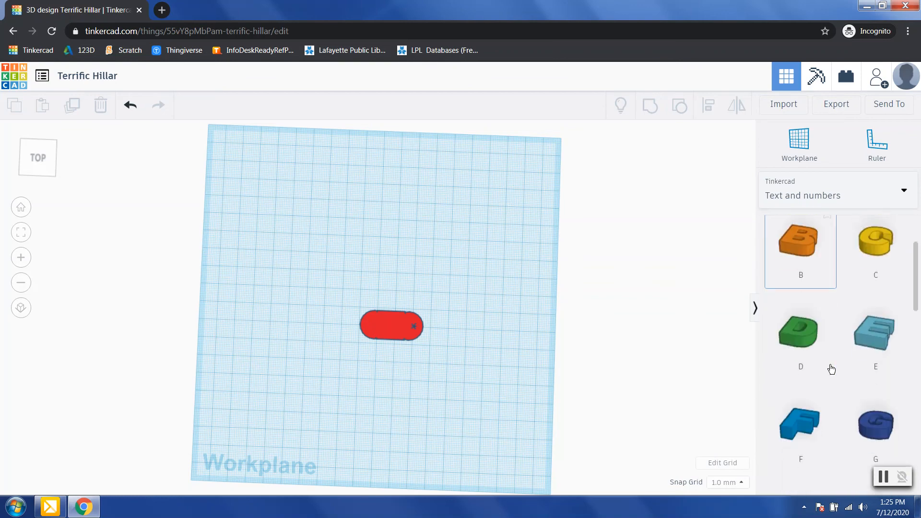
left_click_drag(818, 337, 355, 259)
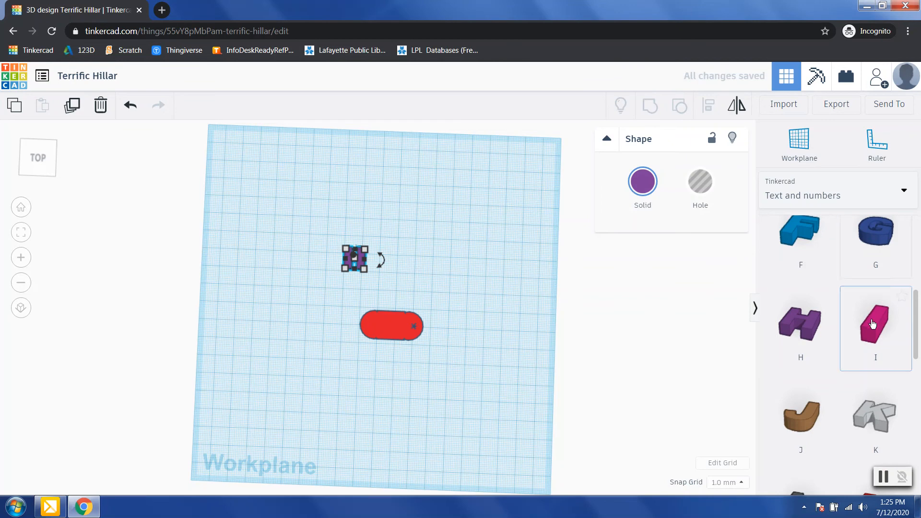
Step: Deselect the H and scroll the Text and numbers list back to the top
scroll(869, 317, "up", 4)
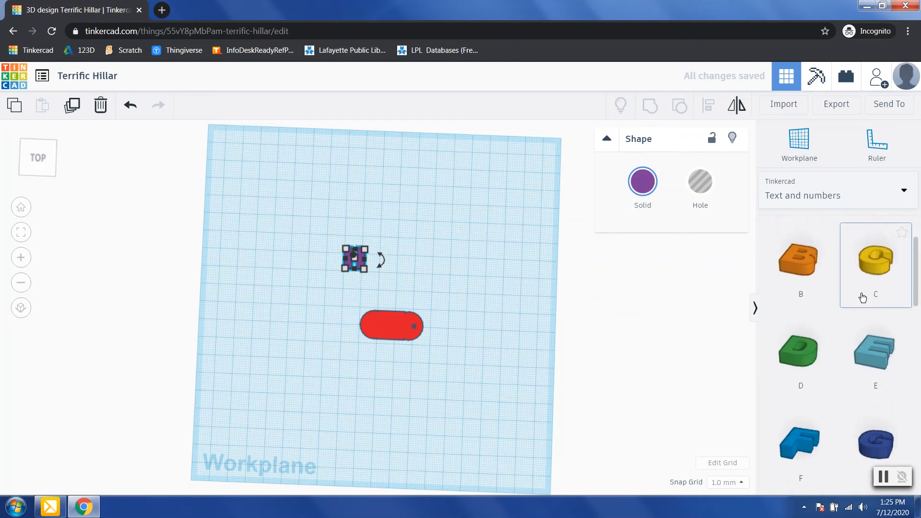
left_click(442, 281)
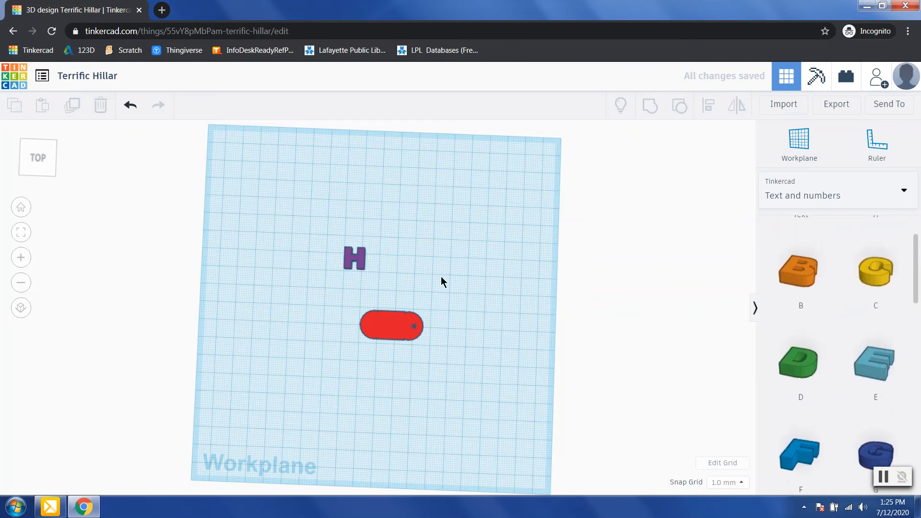
scroll(886, 376, "down", 3)
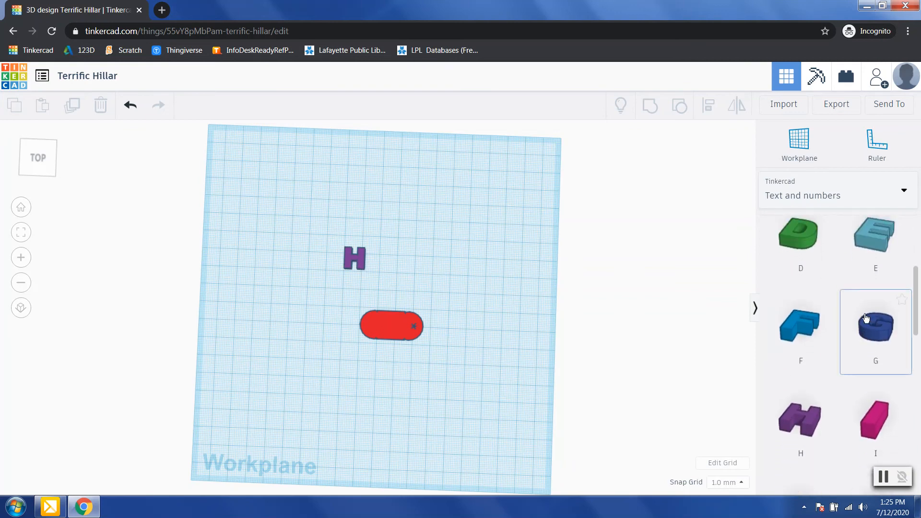
scroll(866, 318, "up", 1)
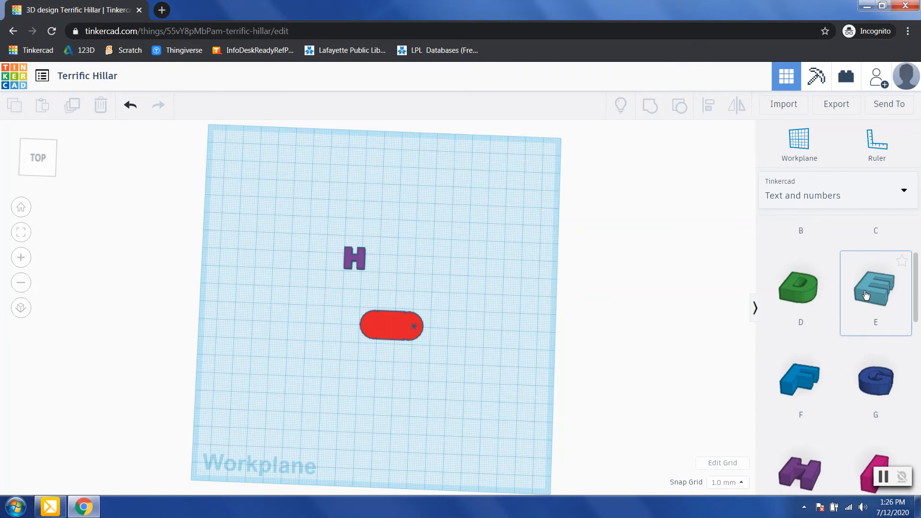
scroll(866, 294, "up", 3)
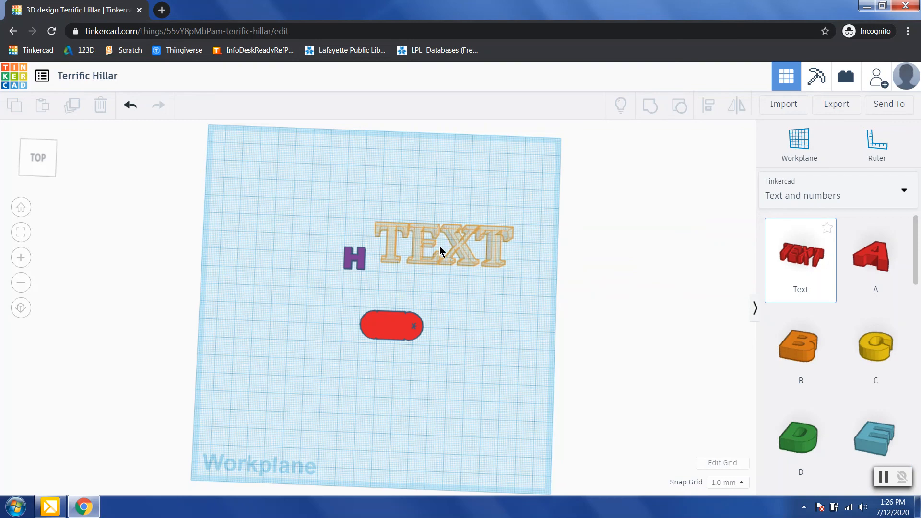
Step: Drop a Text shape and change its wording from TEXT to 'keys'
left_click(459, 234)
left_click(679, 241)
left_click(679, 241)
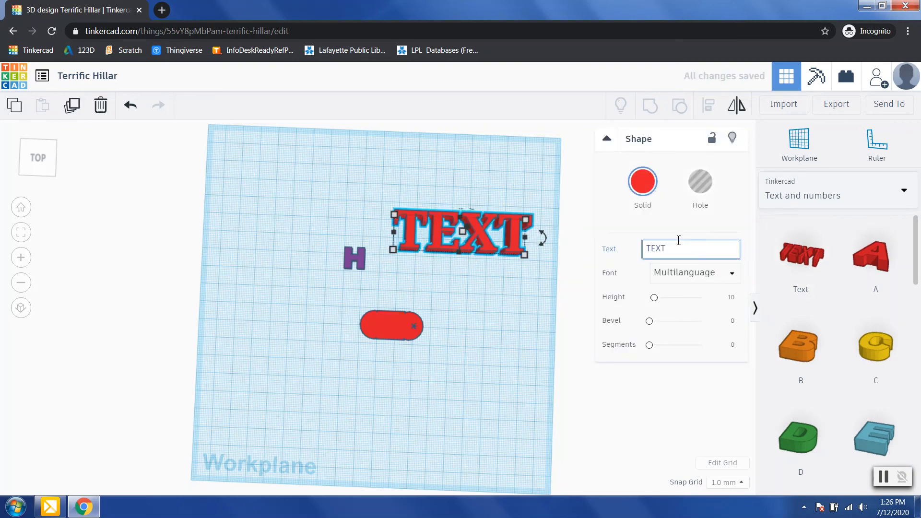
key("BackSpace")
key("BackSpace")
key("BackSpace")
key("BackSpace")
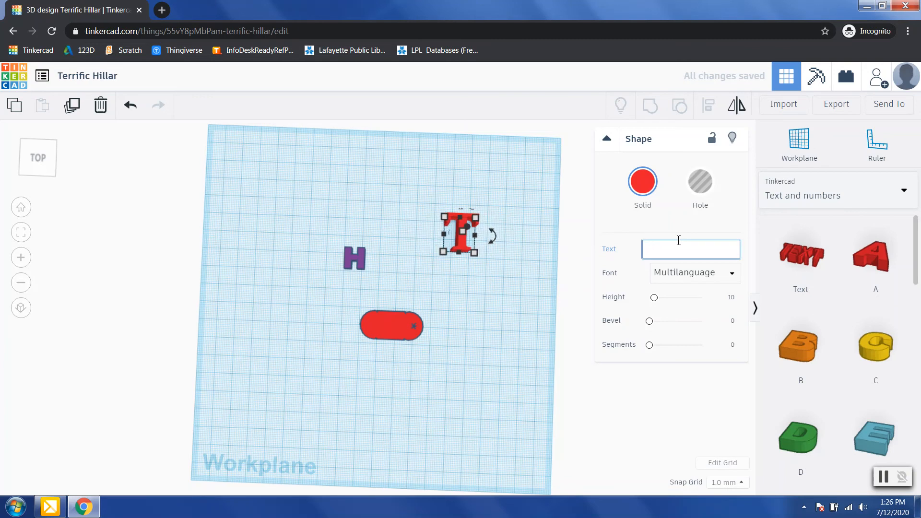
type("Michelle")
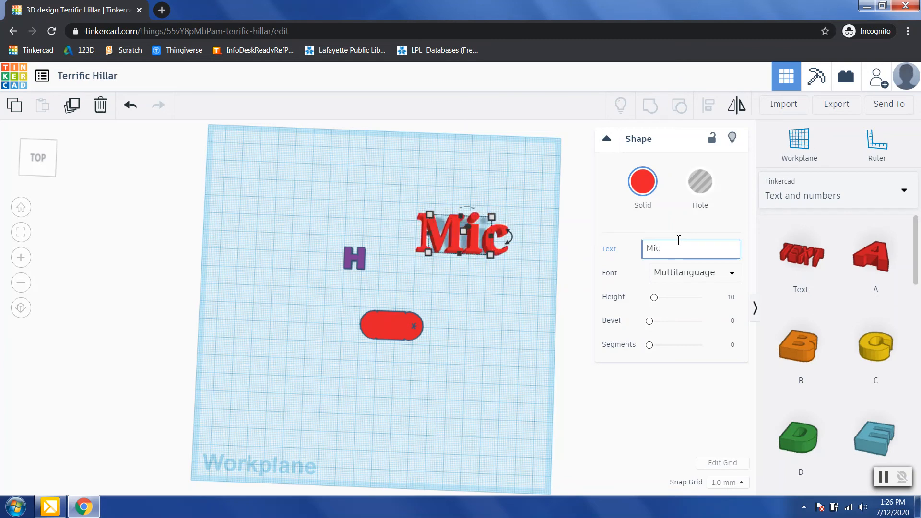
key("BackSpace")
key("BackSpace")
key("BackSpace")
key("BackSpace")
key("BackSpace")
key("BackSpace")
key("BackSpace")
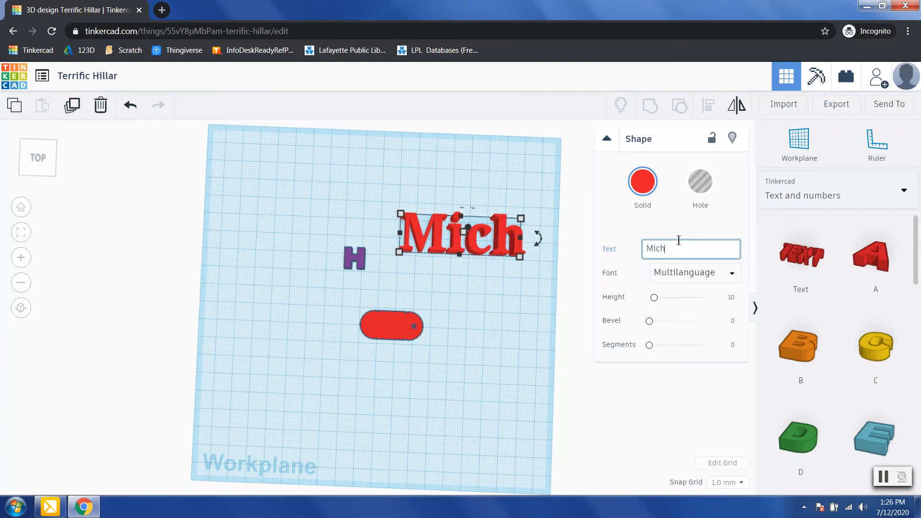
type("Keys")
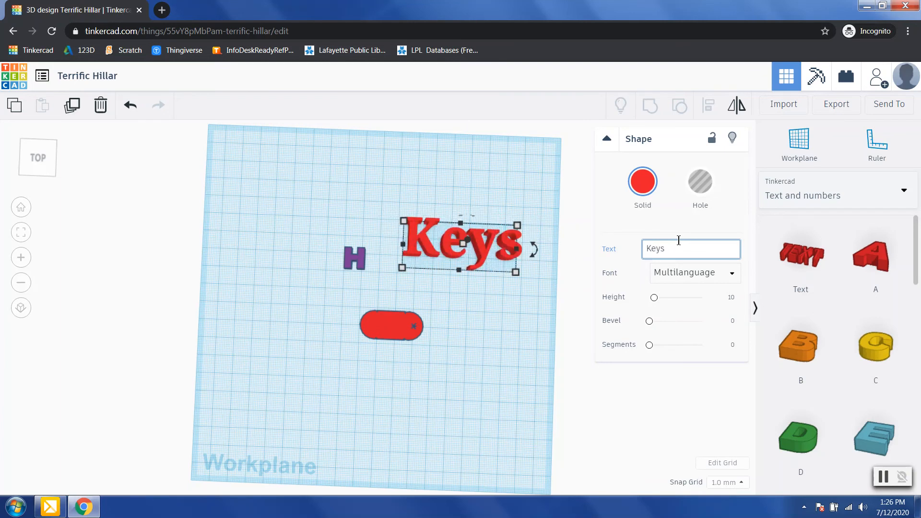
key("BackSpace")
key("BackSpace")
key("BackSpace")
key("BackSpace")
type("House Keys")
key("BackSpace")
key("BackSpace")
key("BackSpace")
key("BackSpace")
key("BackSpace")
key("BackSpace")
key("BackSpace")
key("BackSpace")
key("BackSpace")
key("BackSpace")
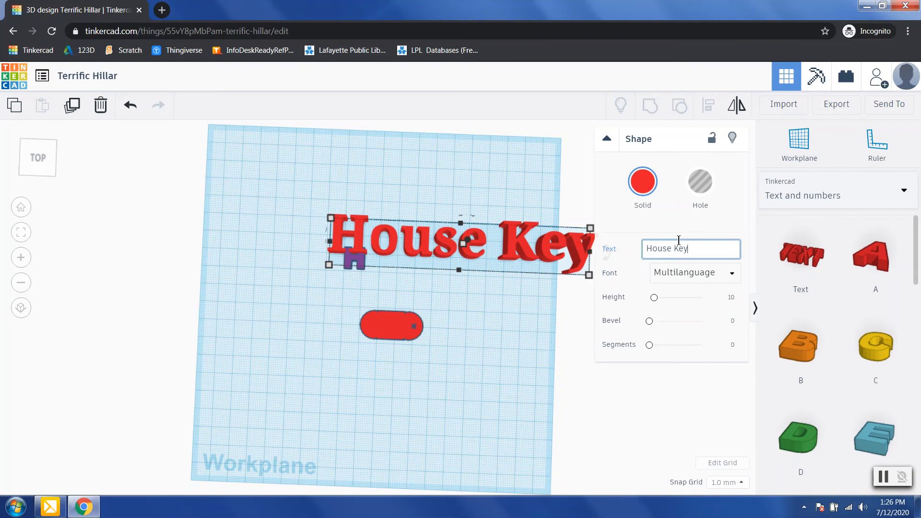
type("keys")
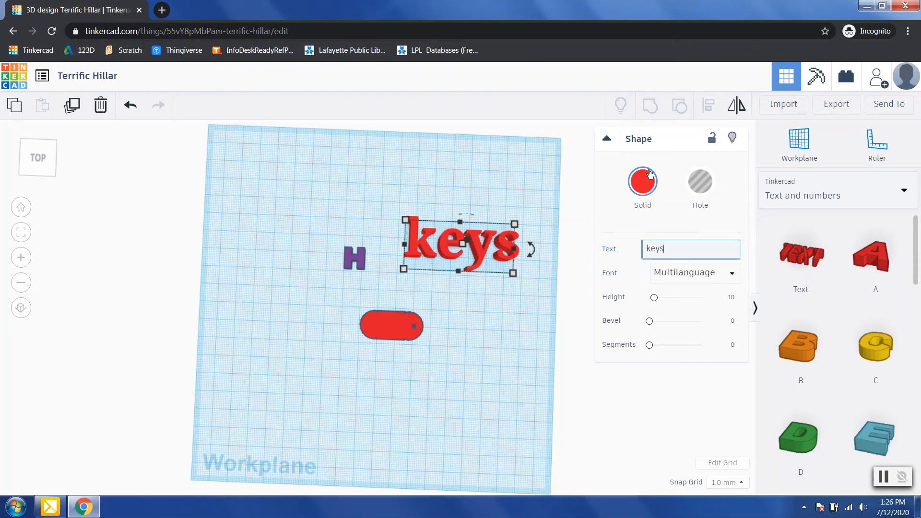
Step: Change the keys text colour to purple from the Presets palette
left_click(639, 186)
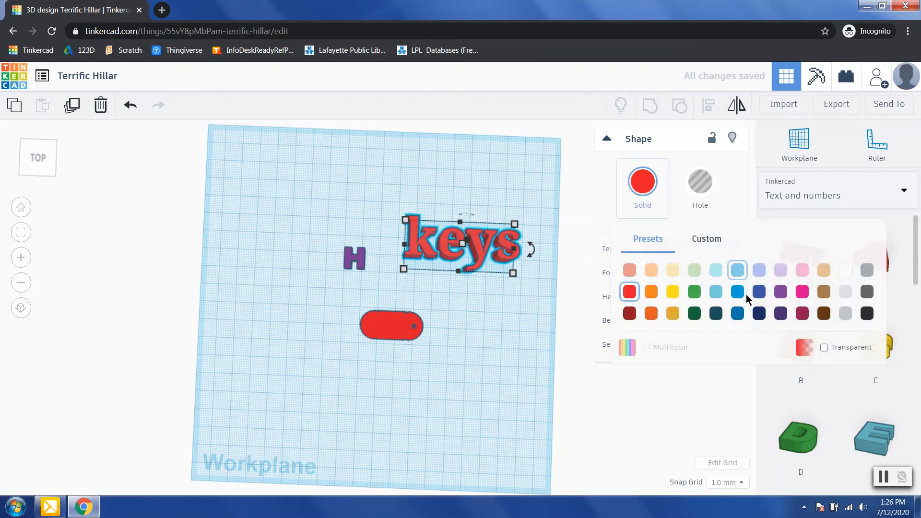
left_click(695, 291)
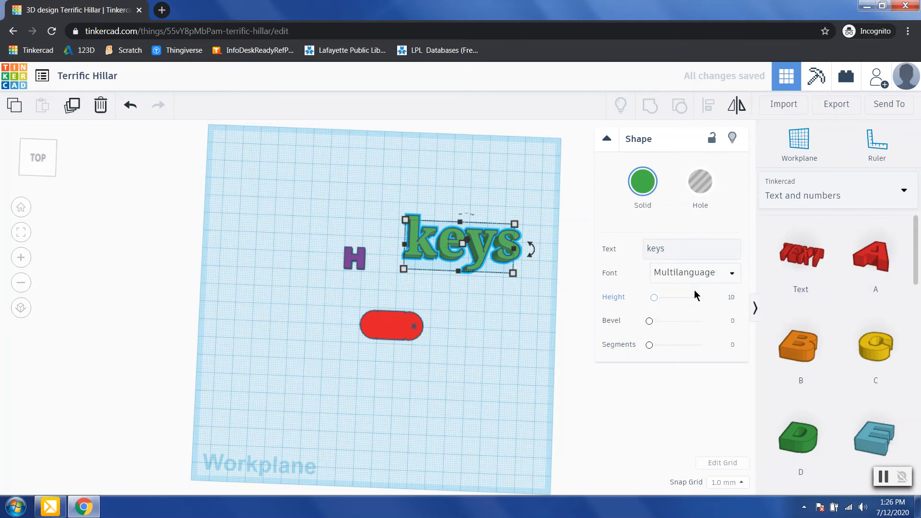
left_click(643, 182)
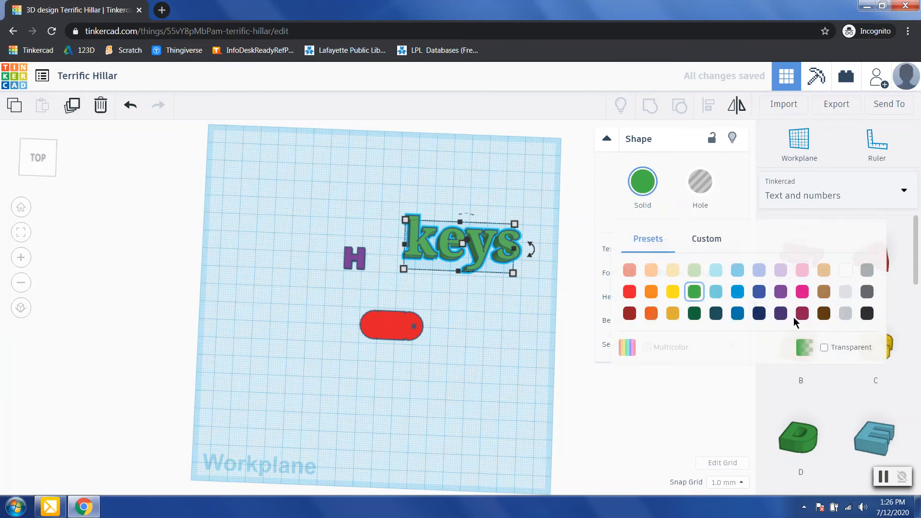
left_click(781, 292)
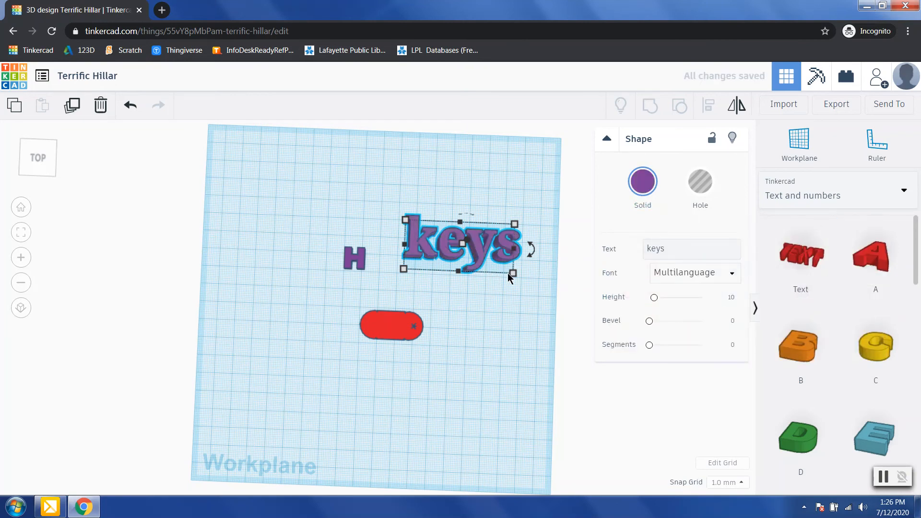
Step: Shrink the keys text, move it onto the red tag and resize it to 23.00 mm
left_click_drag(513, 273, 453, 248)
left_click(488, 305)
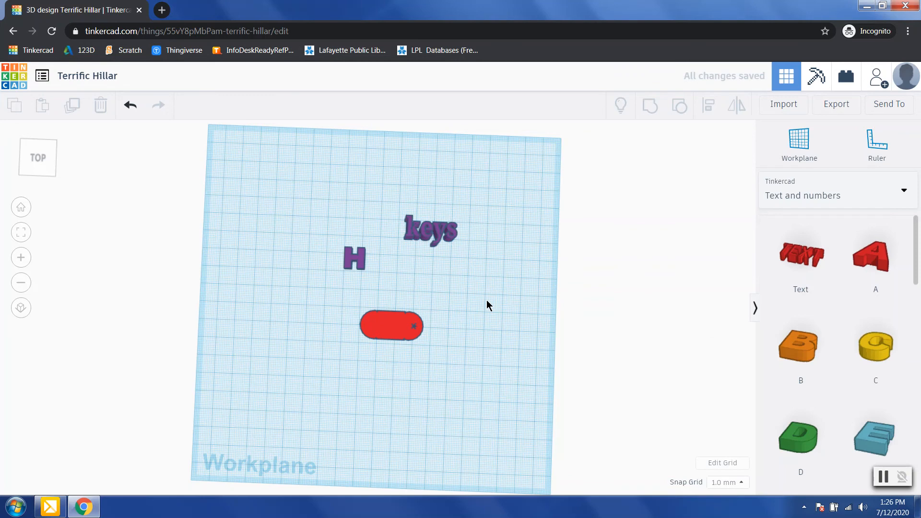
left_click_drag(429, 232, 365, 338)
left_click(420, 354)
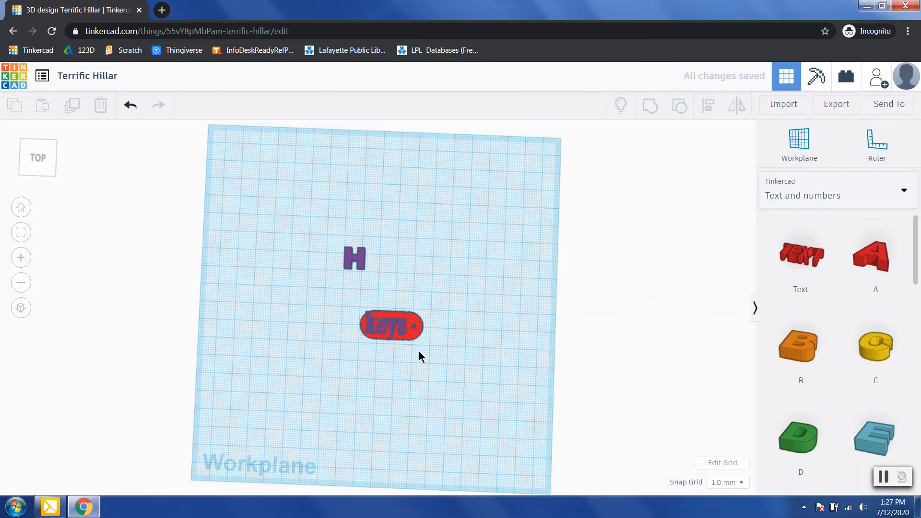
left_click(390, 333)
left_click_drag(407, 340, 405, 342)
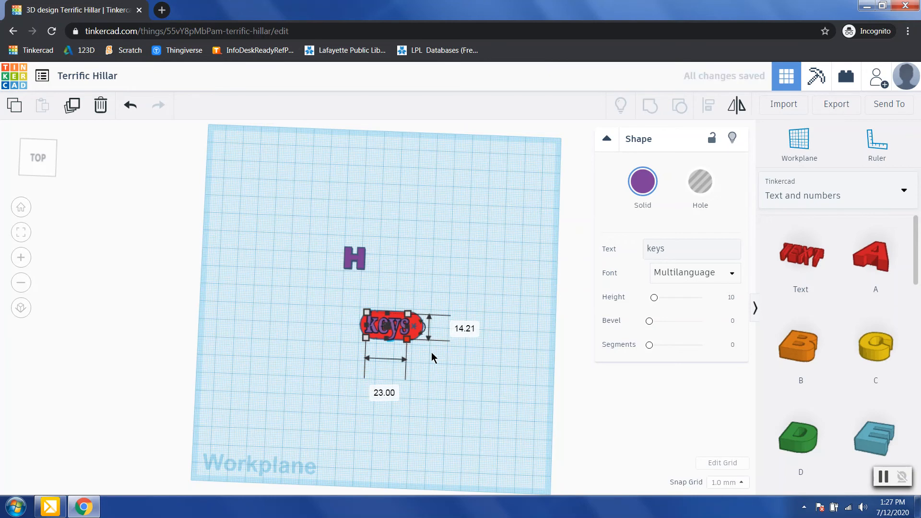
left_click(431, 352)
right_click_drag(451, 368, 265, 354)
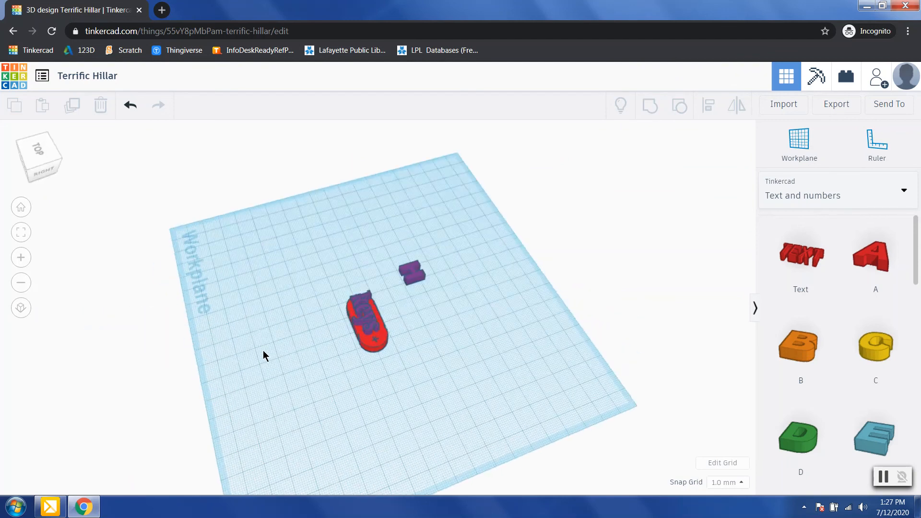
Step: Delete the leftover purple H, then group the 'keys' text and red tag into one red shape
left_click(415, 272)
key("Delete")
left_click_drag(326, 369, 471, 372)
left_click_drag(320, 257, 430, 407)
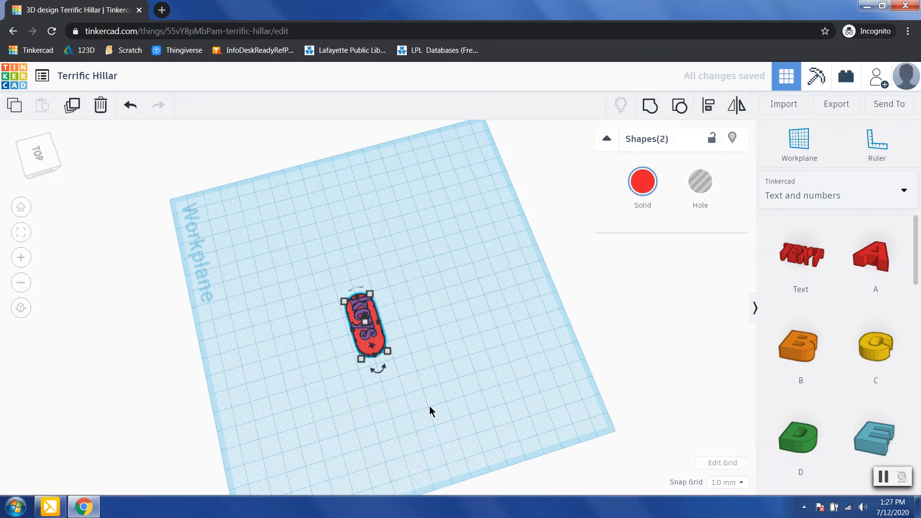
left_click(650, 109)
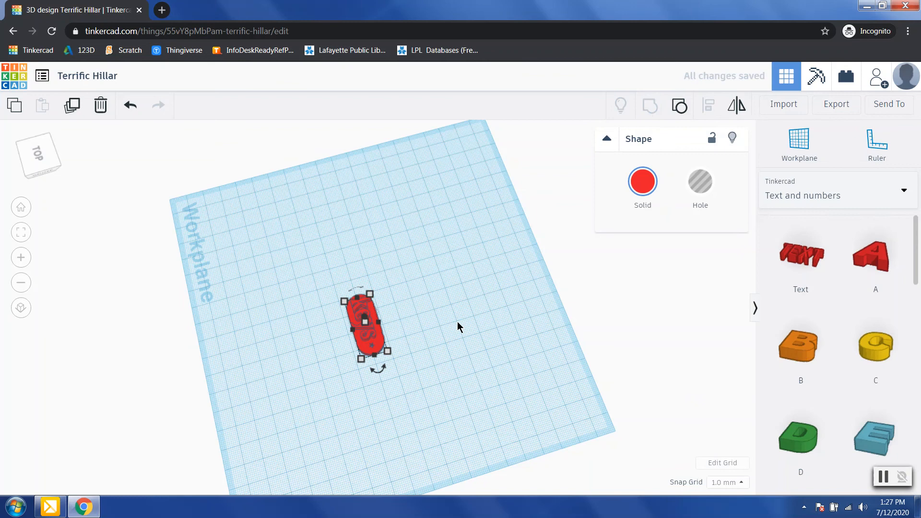
left_click(440, 337)
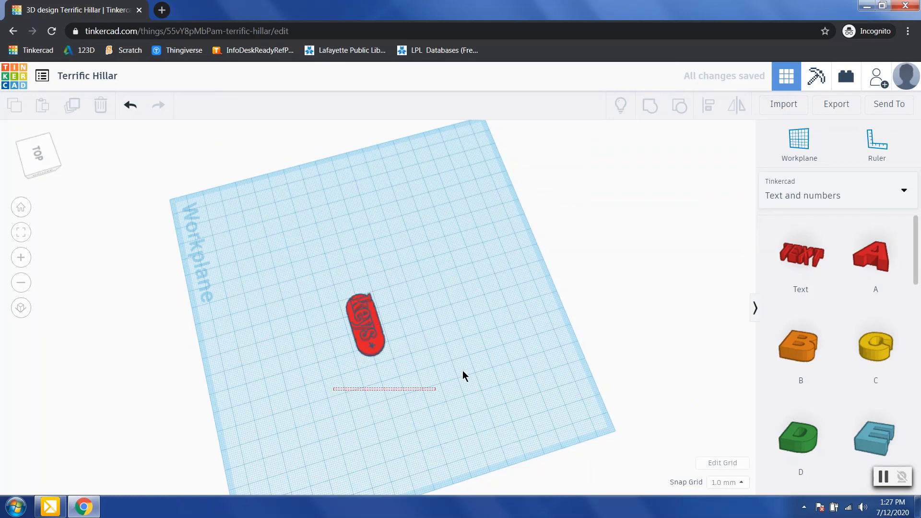
right_click_drag(418, 381, 578, 397)
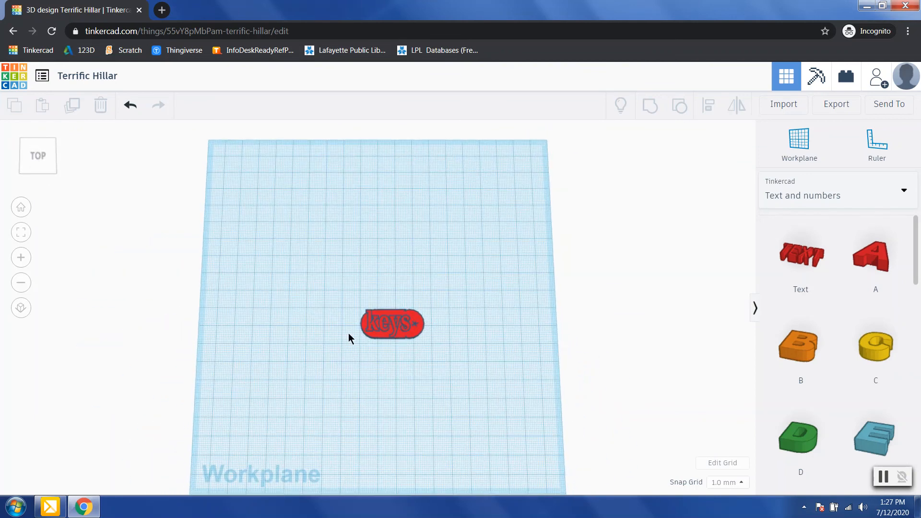
Step: Ungroup the tag back into the separate 'keys' text and red base
left_click(407, 337)
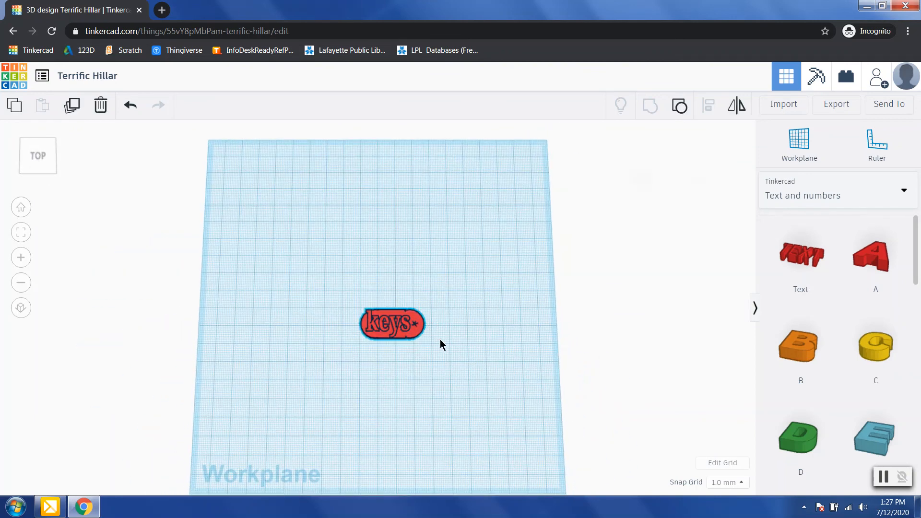
right_click_drag(459, 381, 403, 354)
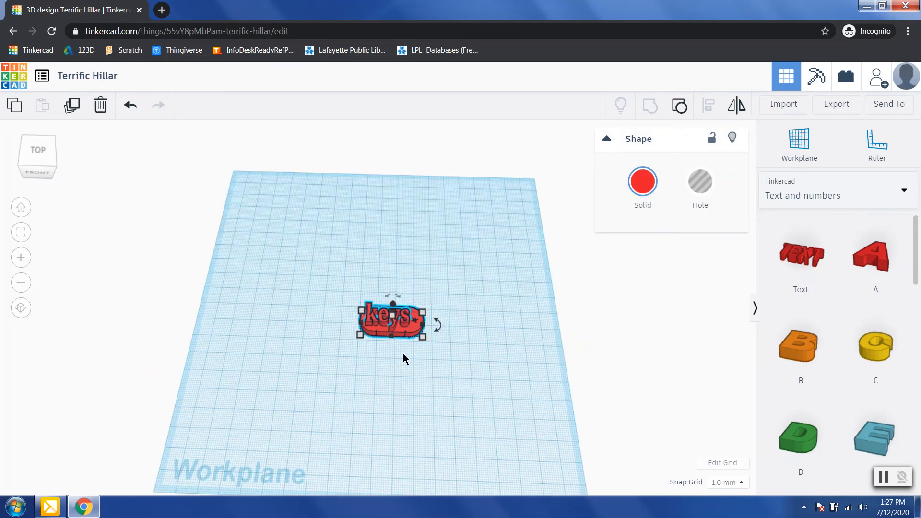
left_click(680, 110)
right_click_drag(475, 362, 473, 311)
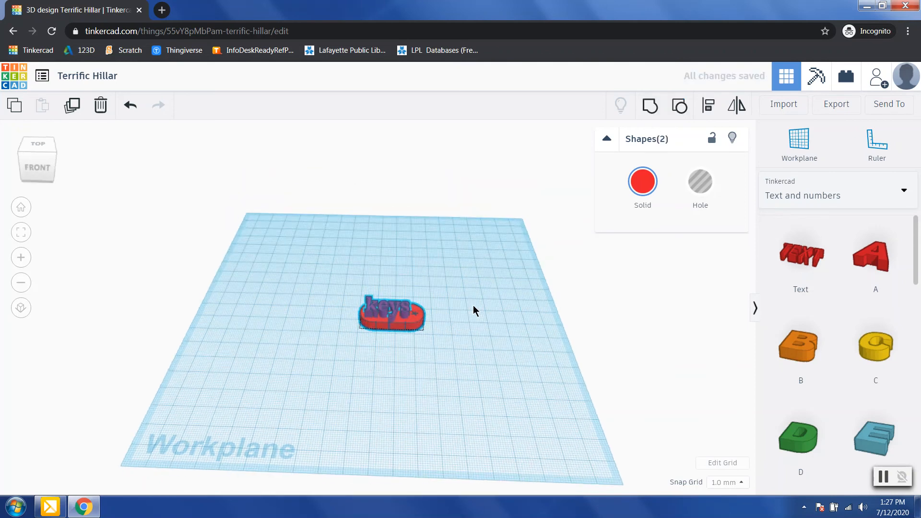
Step: Lower the 'keys' text to -3.00 mm so it sinks into the tag
left_click_drag(392, 266, 448, 362)
left_click(448, 362)
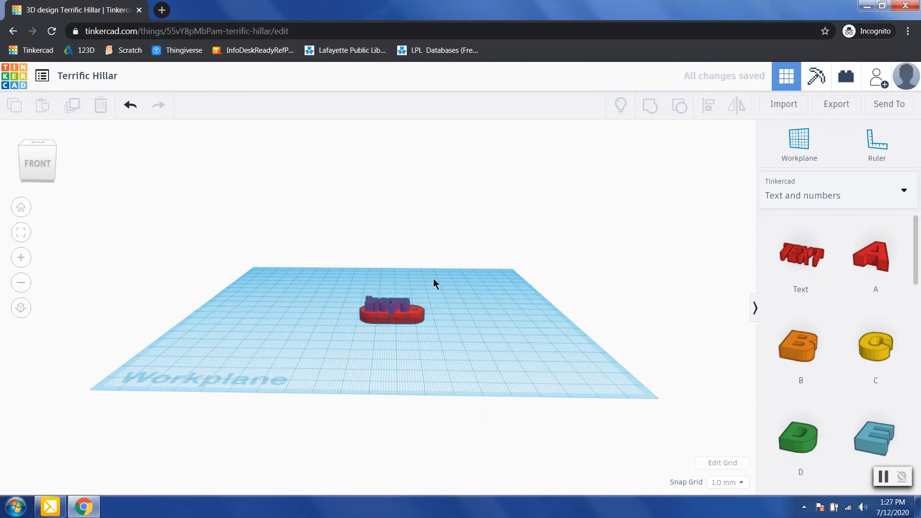
left_click(128, 104)
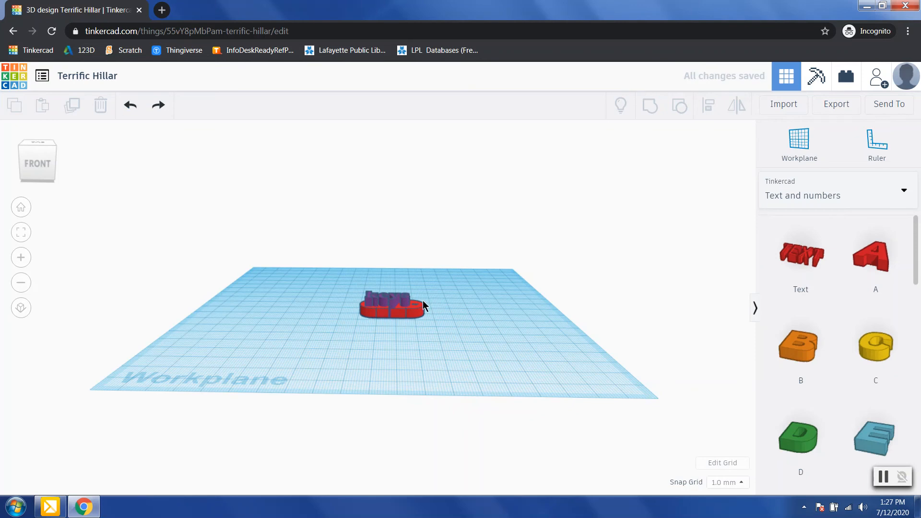
left_click(394, 304)
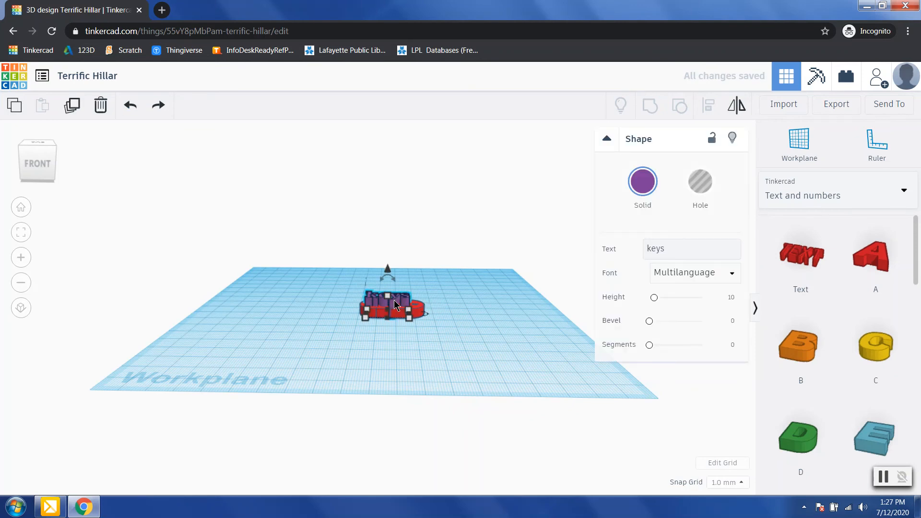
left_click_drag(387, 272, 388, 277)
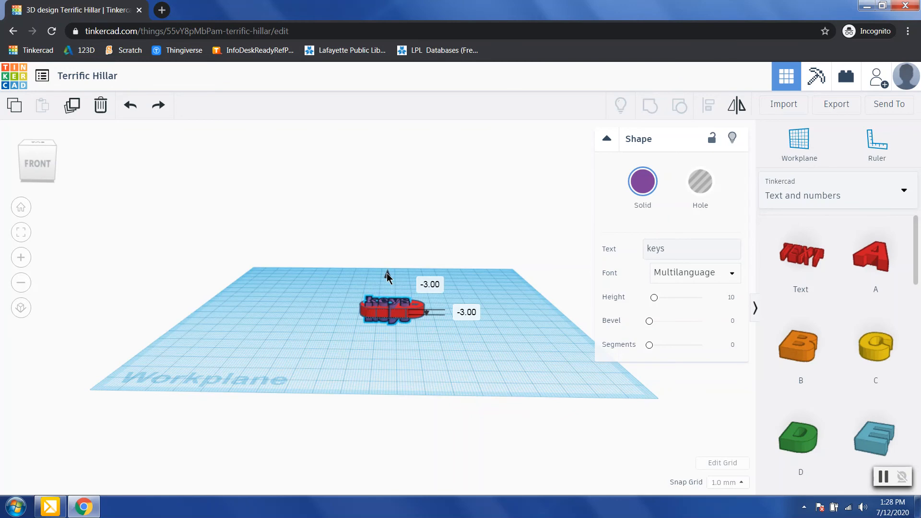
right_click_drag(453, 353, 384, 322)
right_click_drag(473, 308, 373, 335)
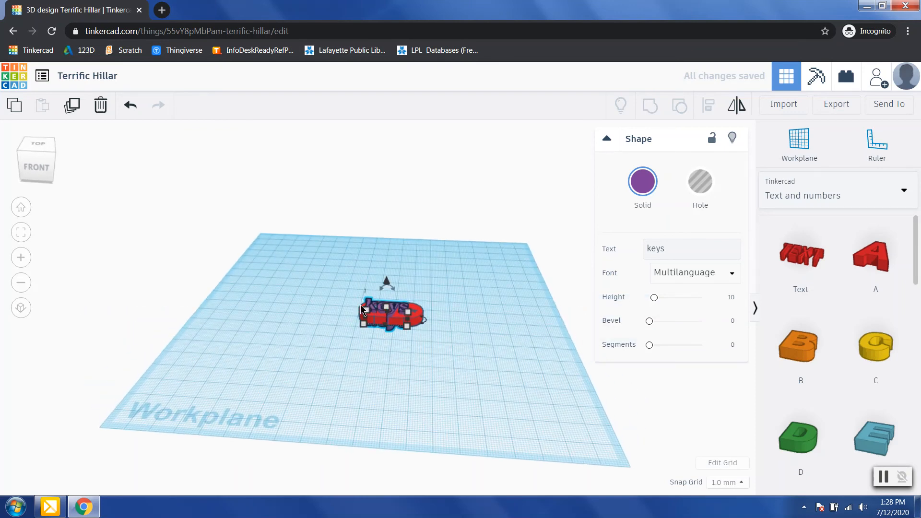
Step: Turn the 'keys' text into a hole shape
left_click(698, 186)
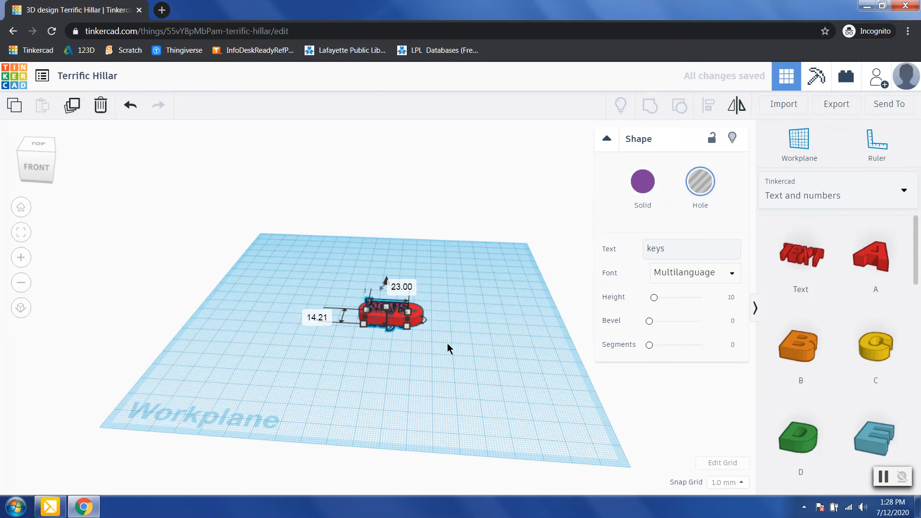
right_click_drag(433, 350, 430, 316)
left_click(390, 318)
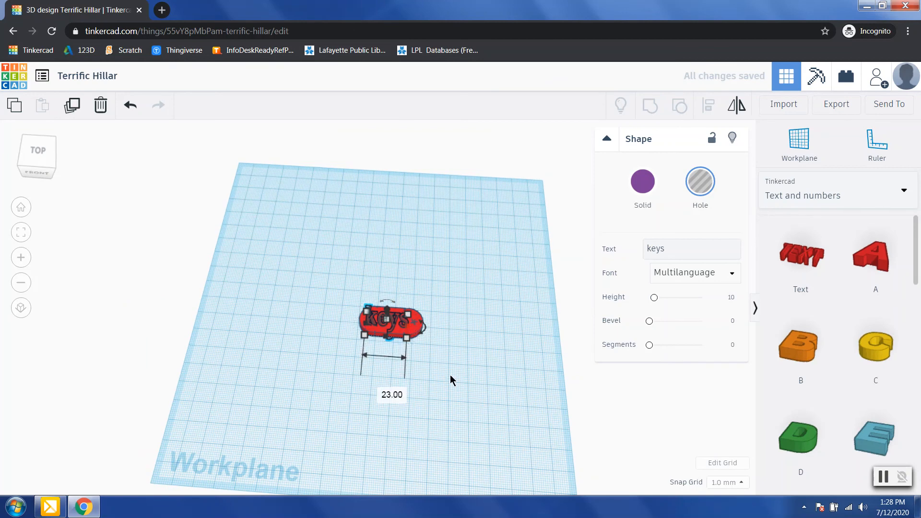
right_click_drag(450, 378, 456, 408)
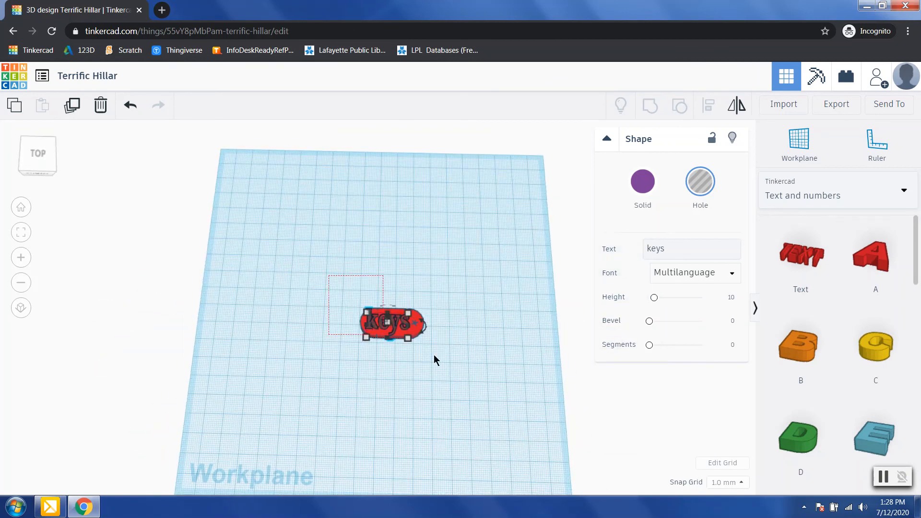
Step: Group the tag and 'keys' hole to preview the engraving, then ungroup them
left_click_drag(329, 276, 484, 359)
left_click(655, 106)
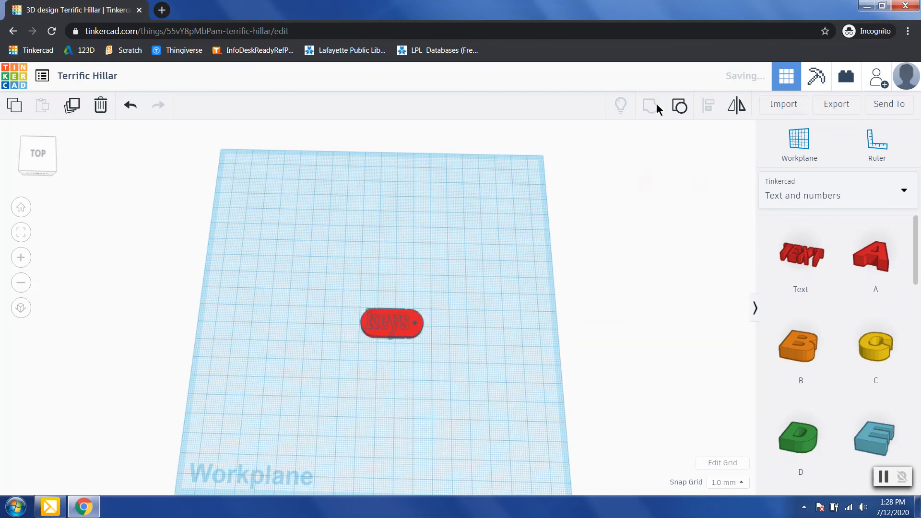
left_click(435, 366)
right_click_drag(444, 359, 456, 397)
left_click_drag(344, 294, 473, 350)
left_click(680, 107)
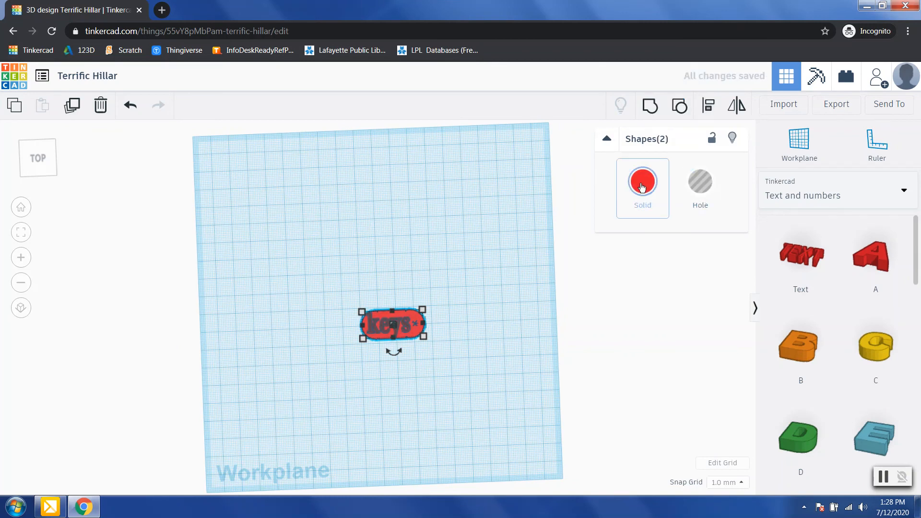
Step: Raise the 'keys' text hole so it cuts only into the tag's top
right_click_drag(472, 377, 468, 258)
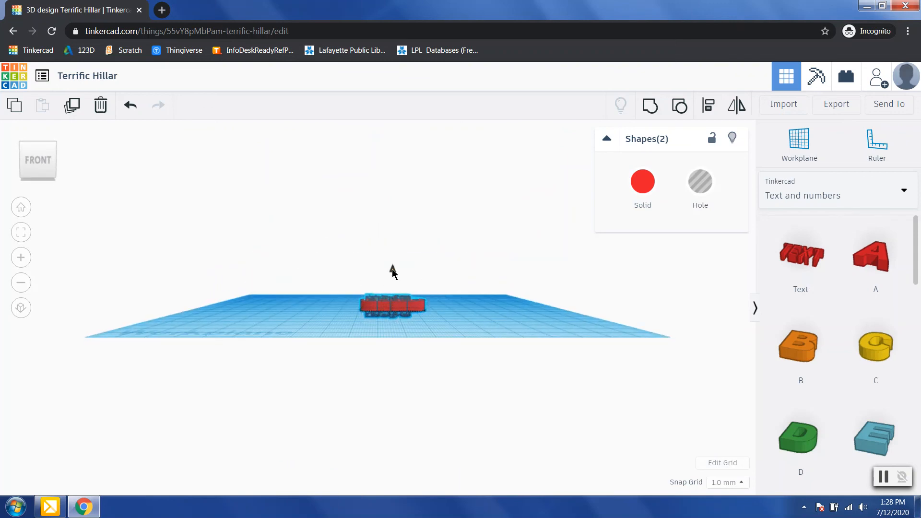
left_click_drag(393, 269, 392, 260)
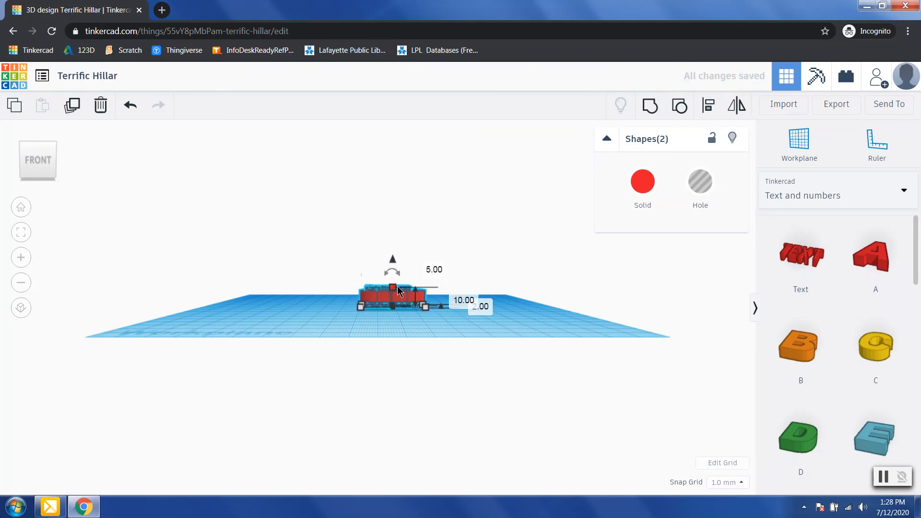
left_click(367, 287)
left_click(371, 289)
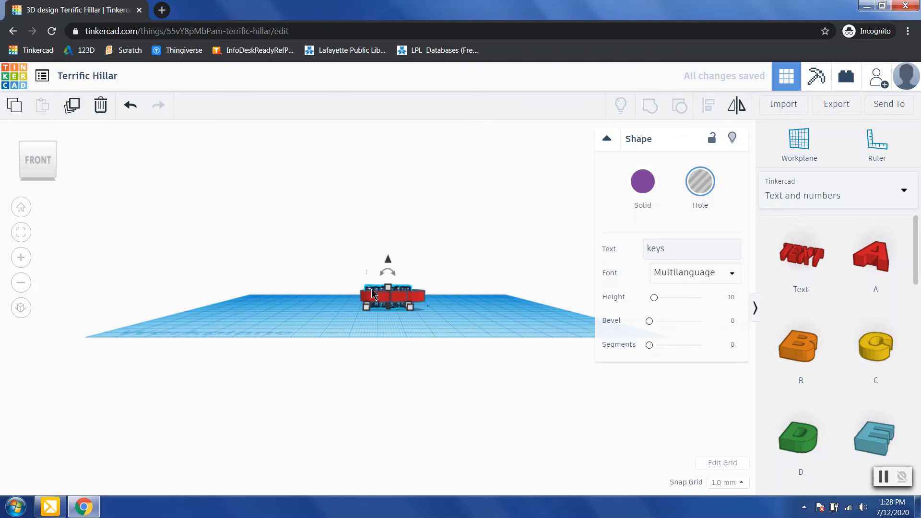
left_click_drag(390, 263, 390, 251)
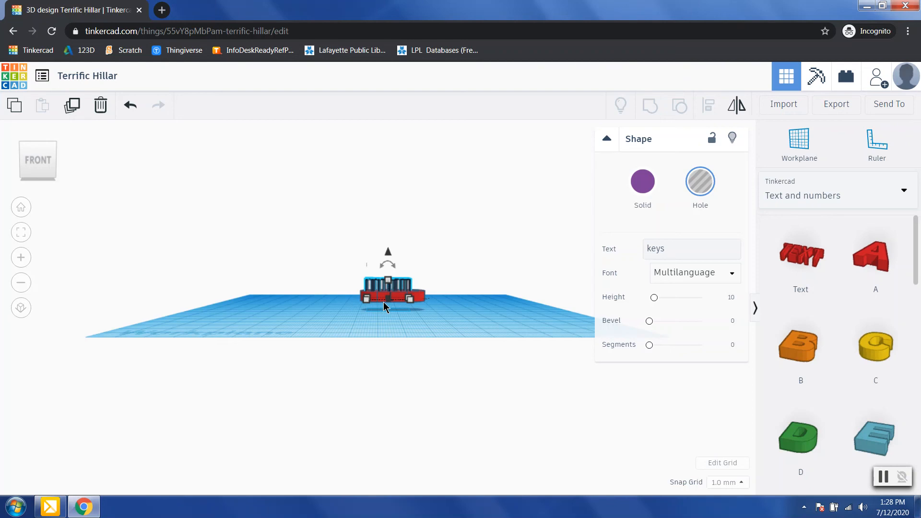
left_click_drag(388, 252, 391, 255)
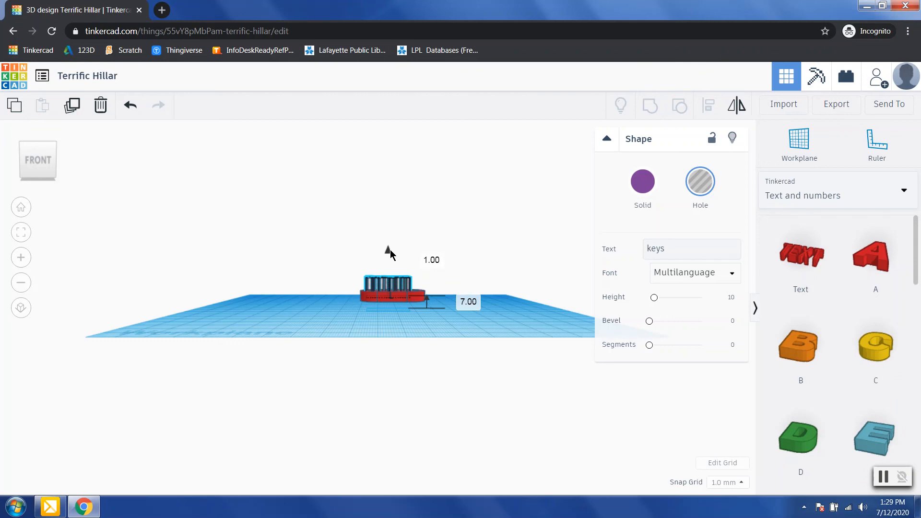
left_click_drag(390, 254, 387, 251)
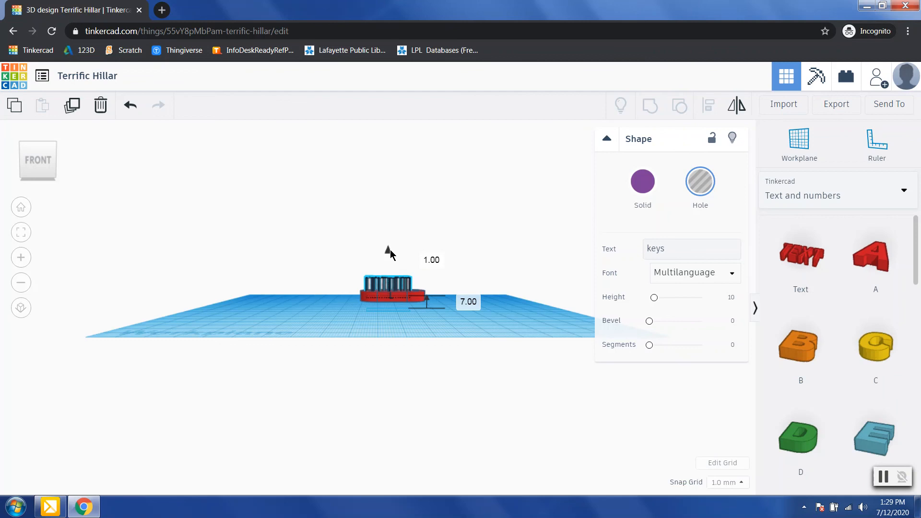
left_click(325, 311)
Step: Group the red tag and 'keys' hole into one engraved piece
right_click_drag(325, 310, 324, 358)
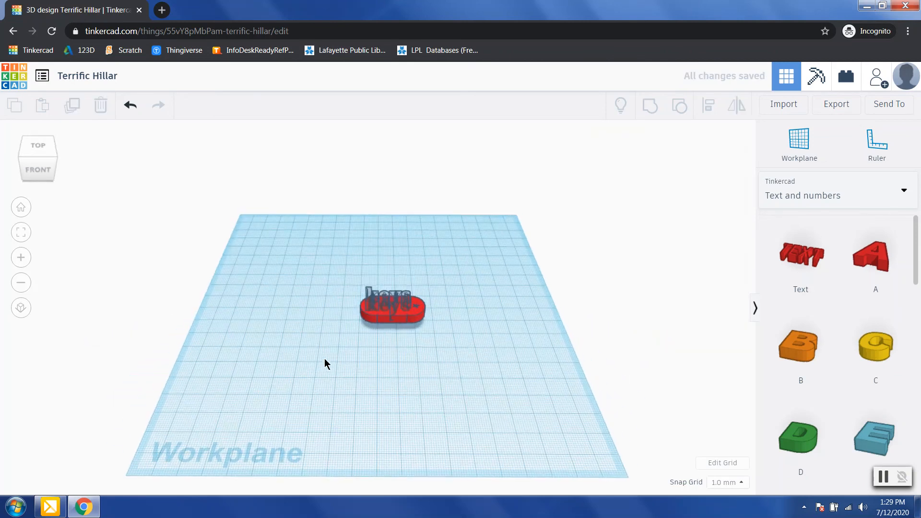
left_click_drag(343, 269, 468, 346)
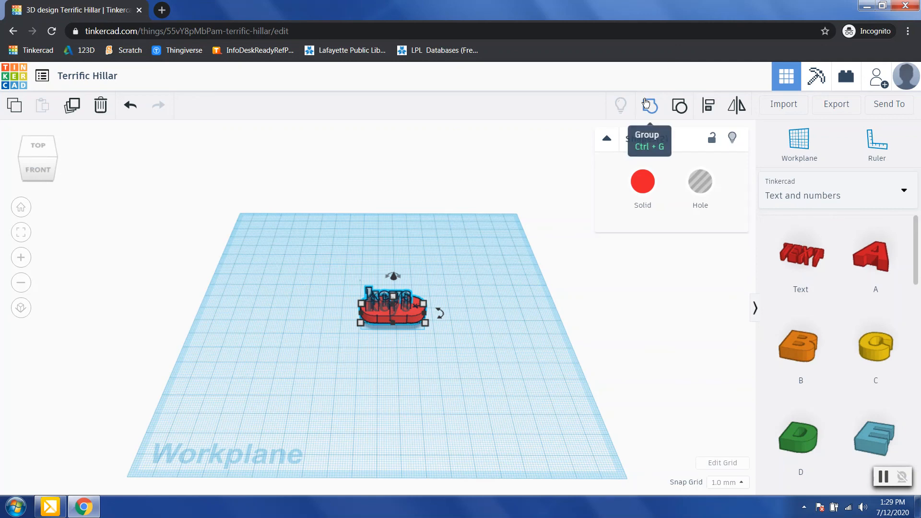
left_click(648, 103)
right_click_drag(434, 358, 425, 382)
left_click(396, 334)
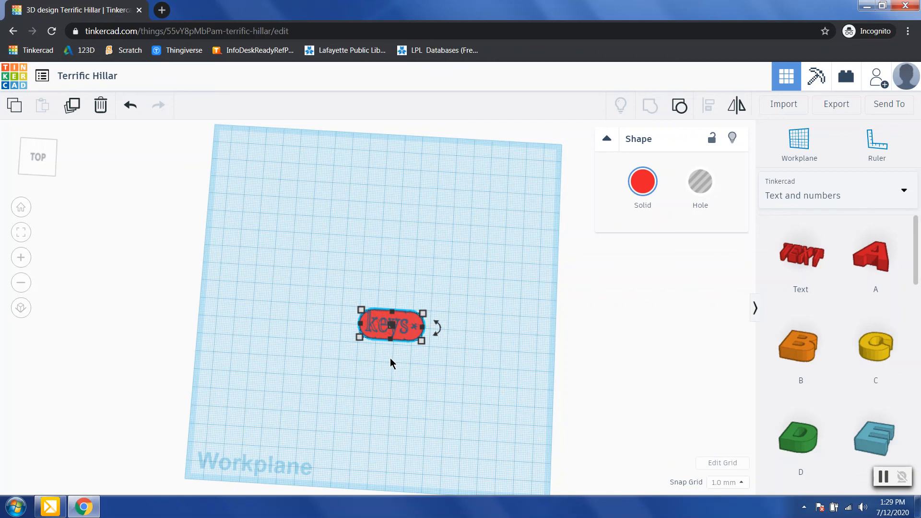
left_click(399, 415)
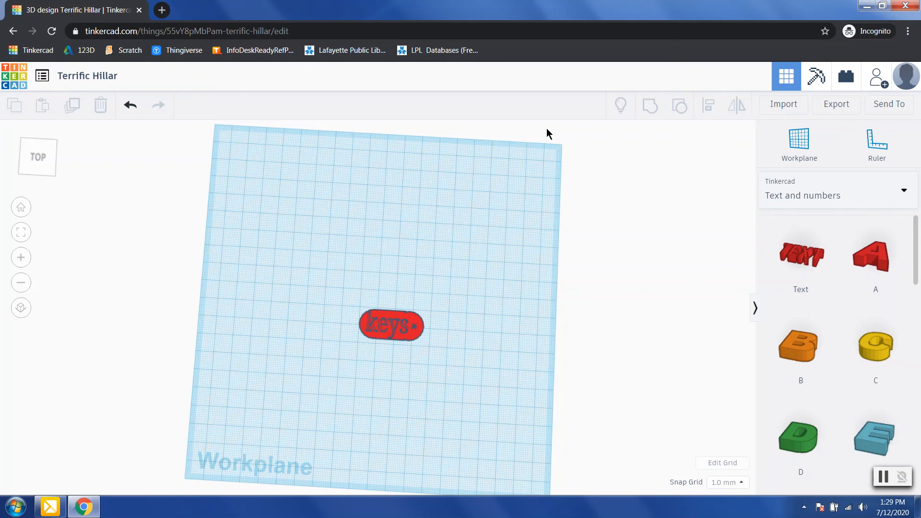
left_click(110, 83)
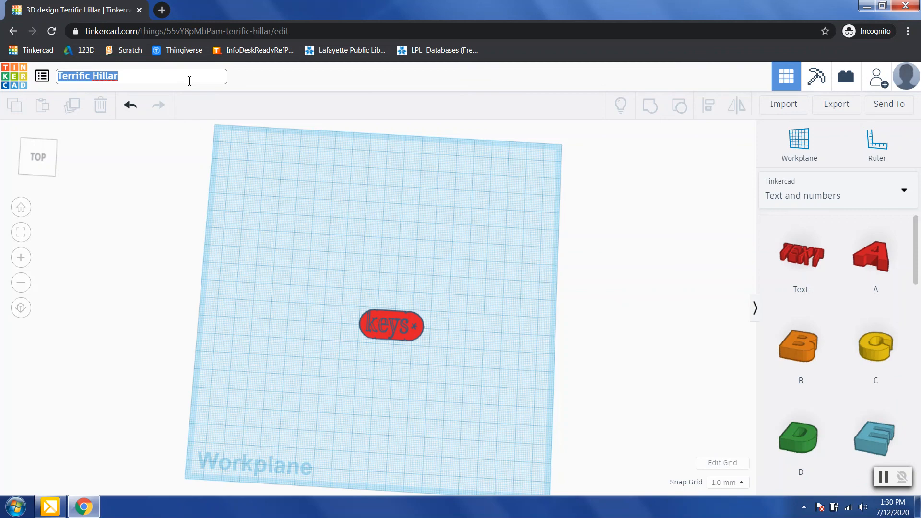
Step: Replace the design's name with 'house keys'
key("BackSpace")
type("house keys")
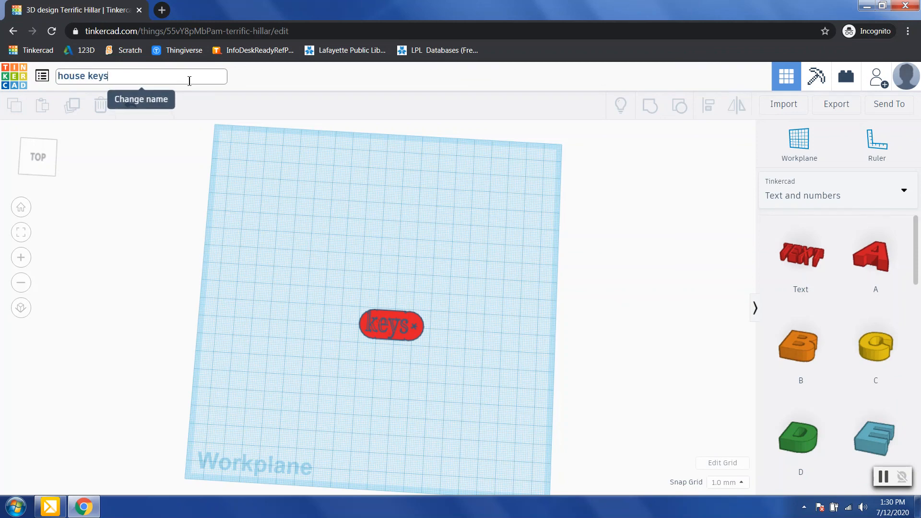
key("Return")
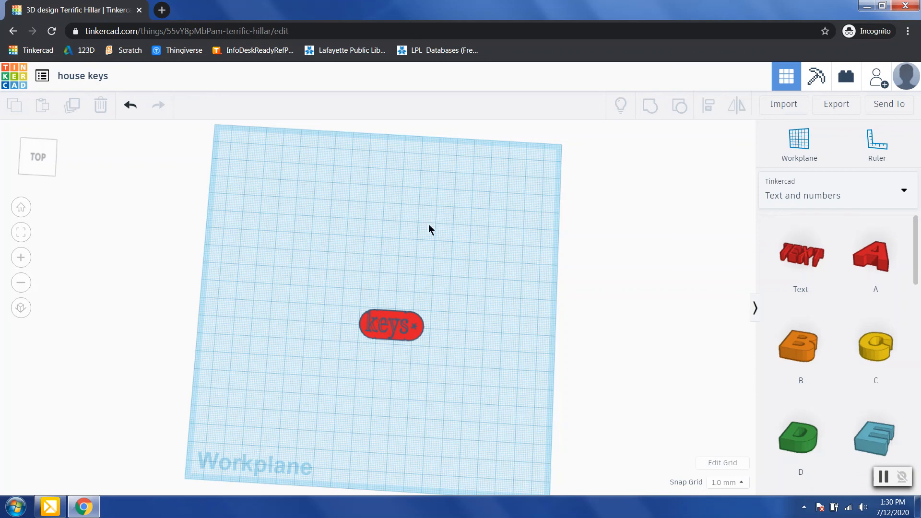
Step: Export everything in the design as the STL file house keys.stl
left_click(824, 110)
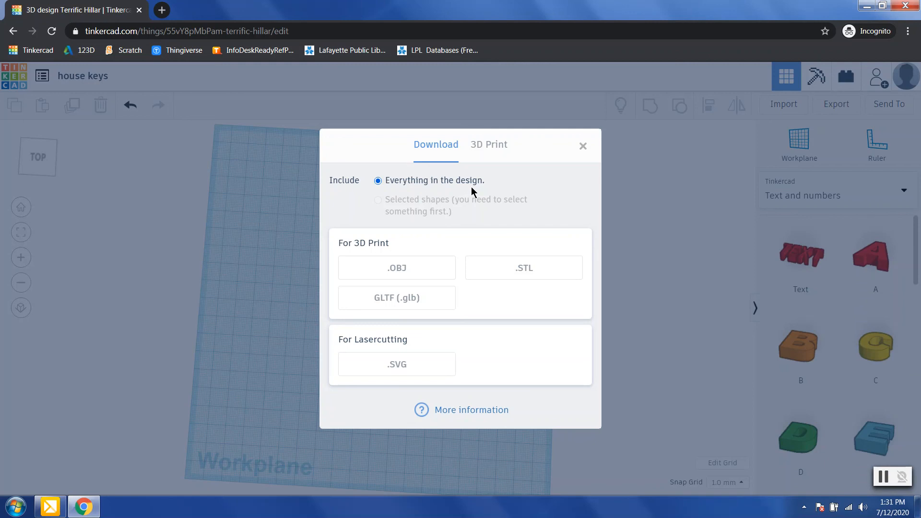
left_click(508, 277)
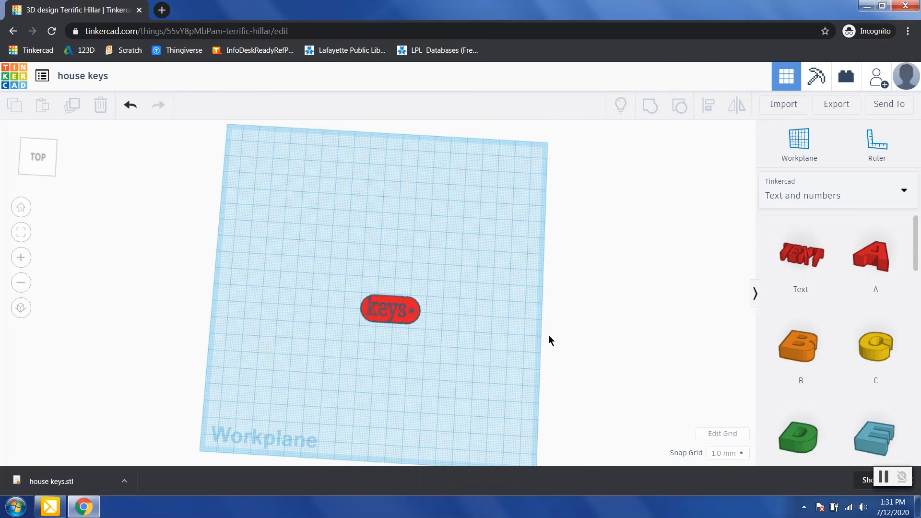
left_click(785, 106)
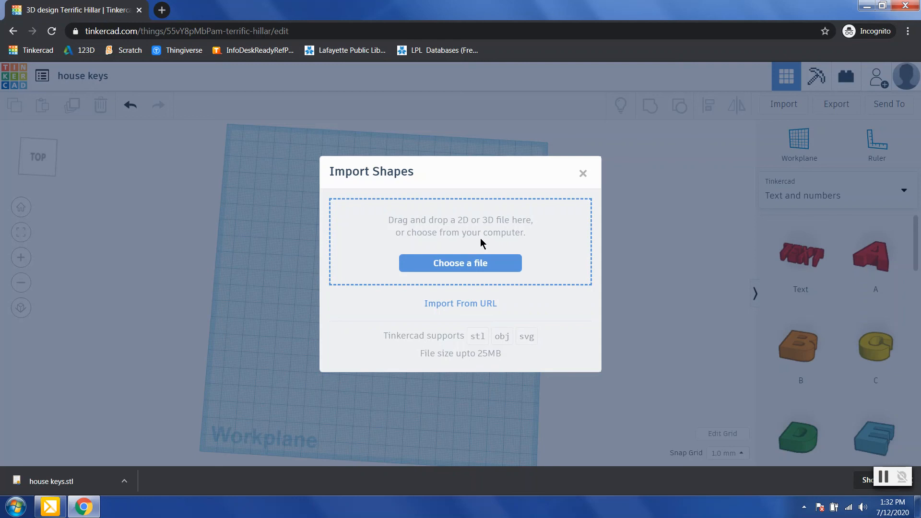
left_click(583, 173)
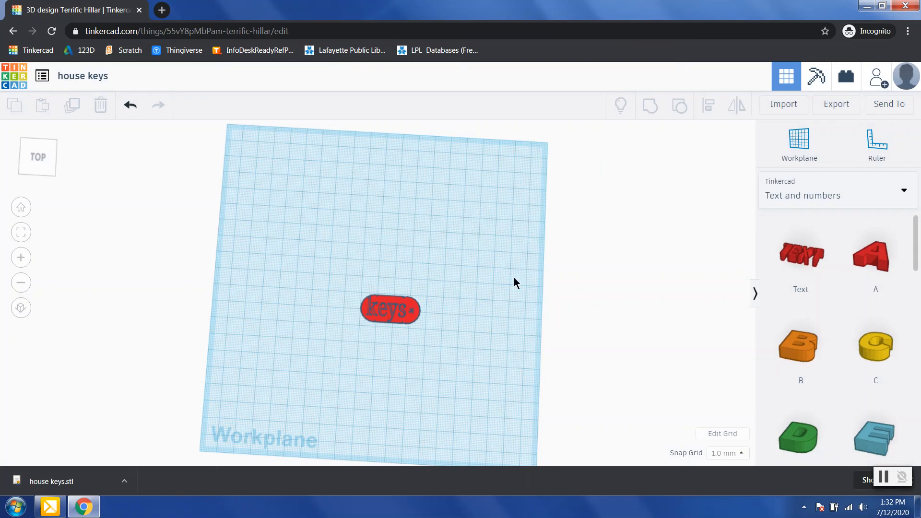
left_click(9, 80)
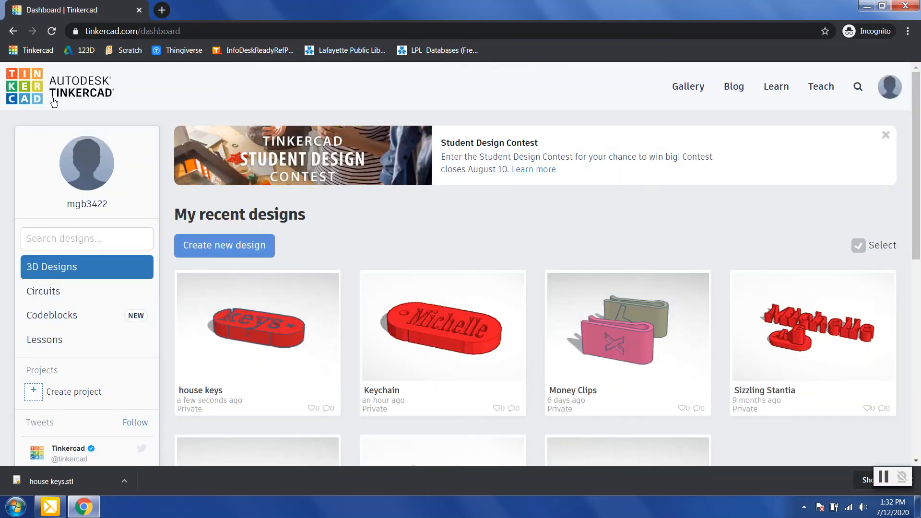
Step: Scroll down and back up through My recent designs on the dashboard
scroll(644, 260, "down", 2)
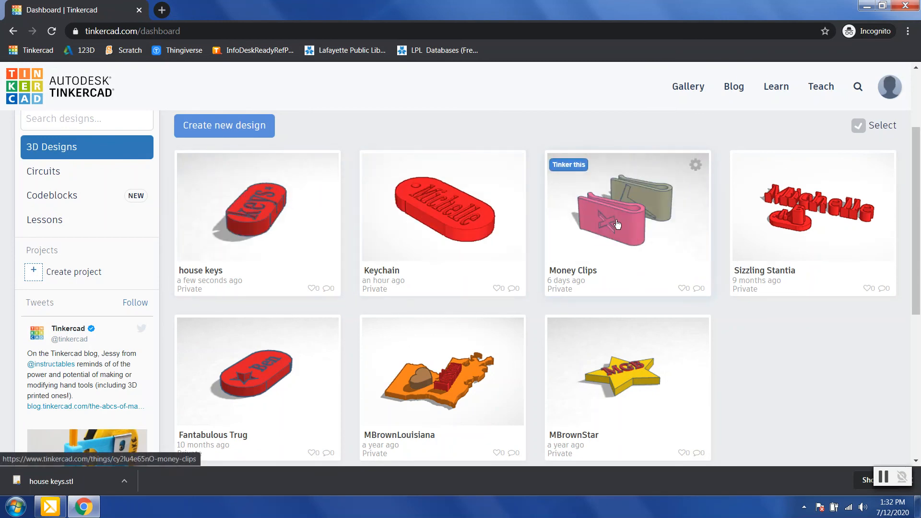
scroll(329, 261, "up", 3)
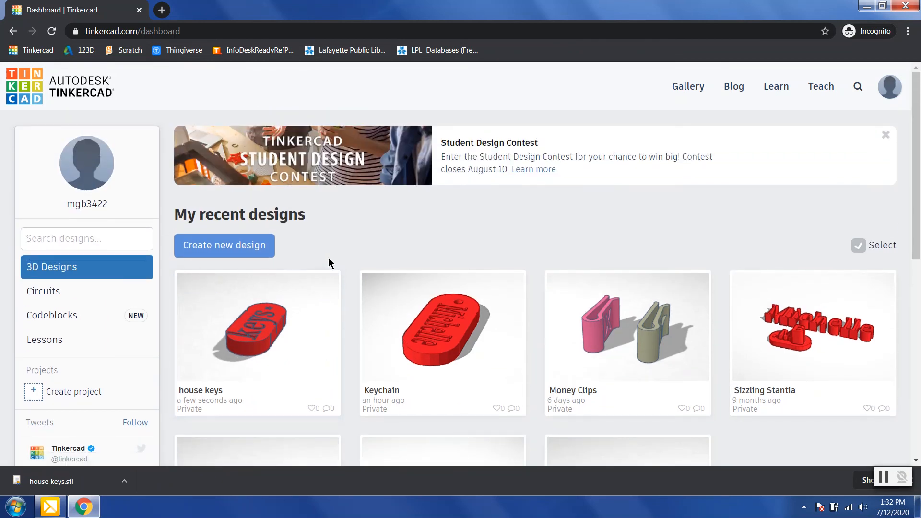